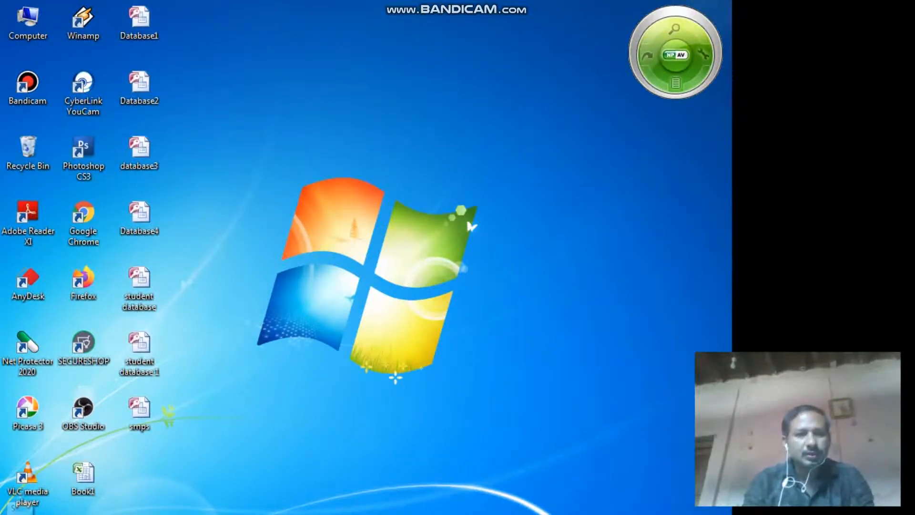
Launch Microsoft Office Access 2007 from the installed Microsoft Office programs
{"action": "left_click", "coordinate": [18, 514]}
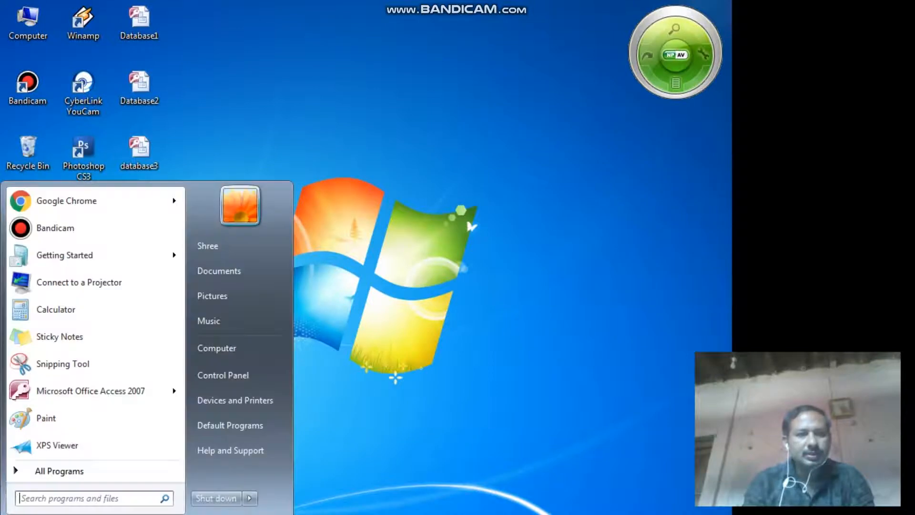
{"action": "left_click", "coordinate": [93, 473]}
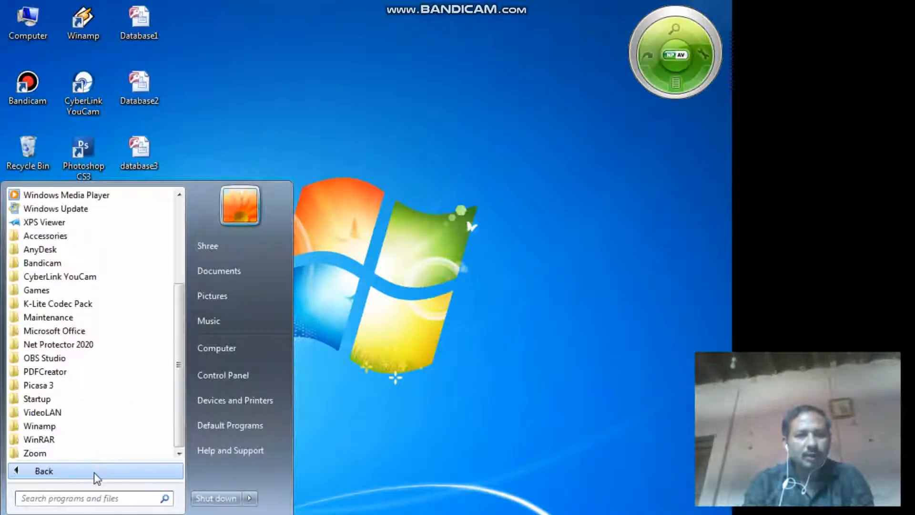
{"action": "left_click", "coordinate": [119, 331]}
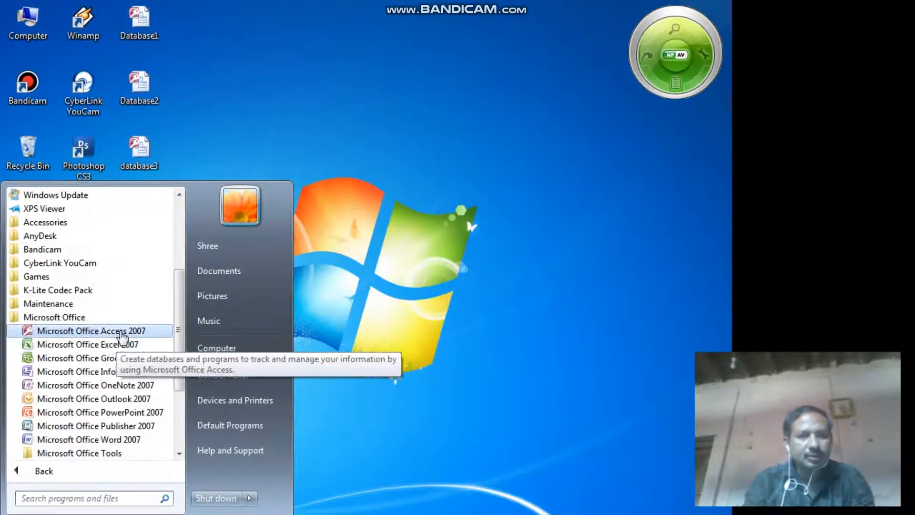
{"action": "left_click", "coordinate": [122, 333]}
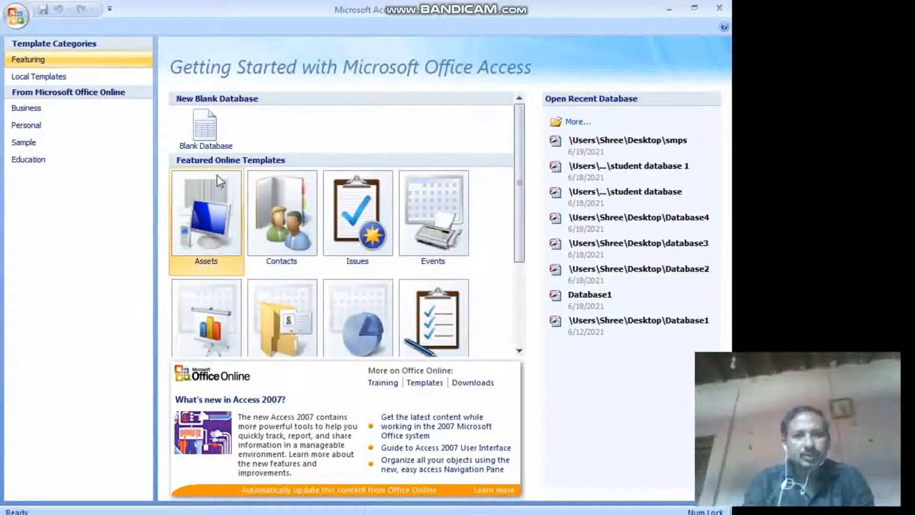
Create a blank Access 2007 database named smps2 in the Desktop folder
{"action": "left_click", "coordinate": [214, 125]}
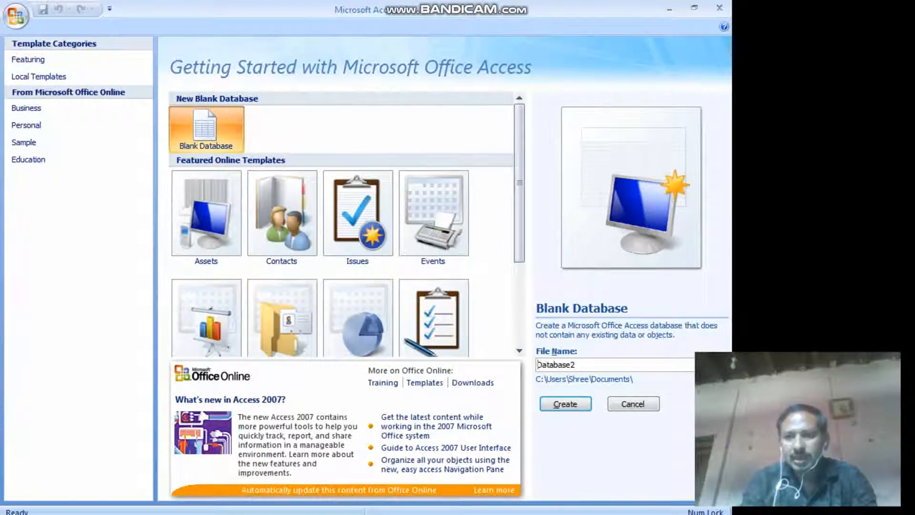
{"action": "left_click", "coordinate": [719, 364]}
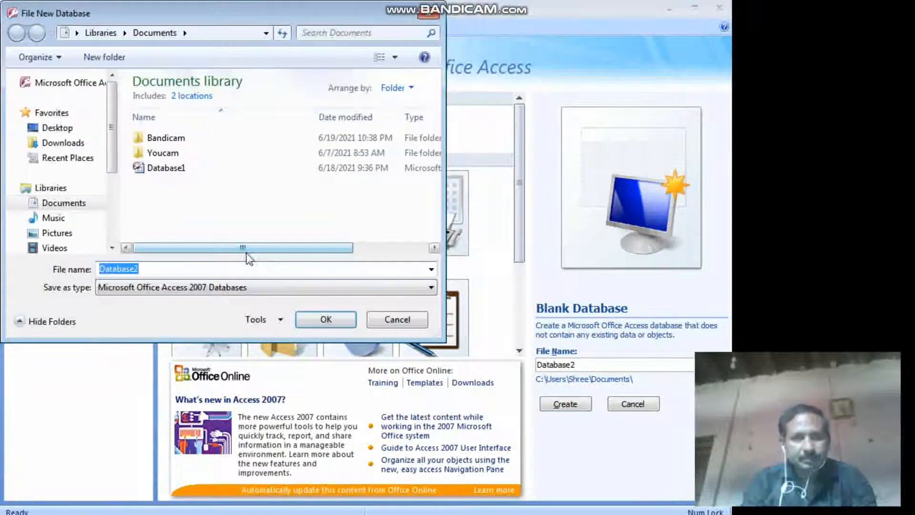
{"action": "left_click", "coordinate": [78, 129]}
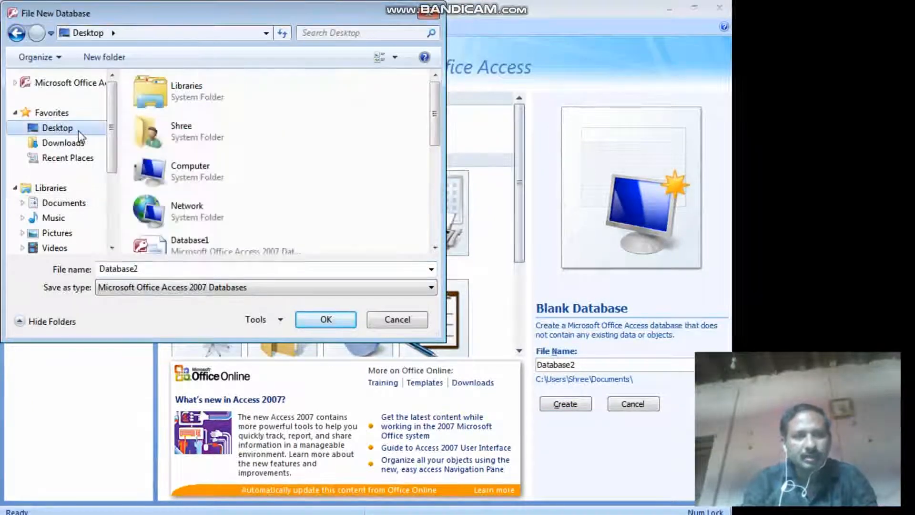
{"action": "double_click", "coordinate": [152, 270]}
{"action": "key", "text": "BackSpace"}
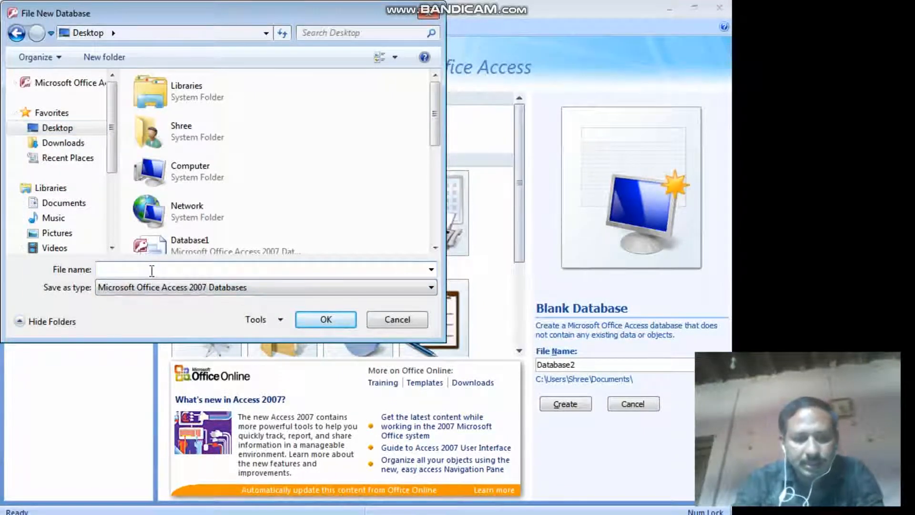
{"action": "type", "text": "smps"}
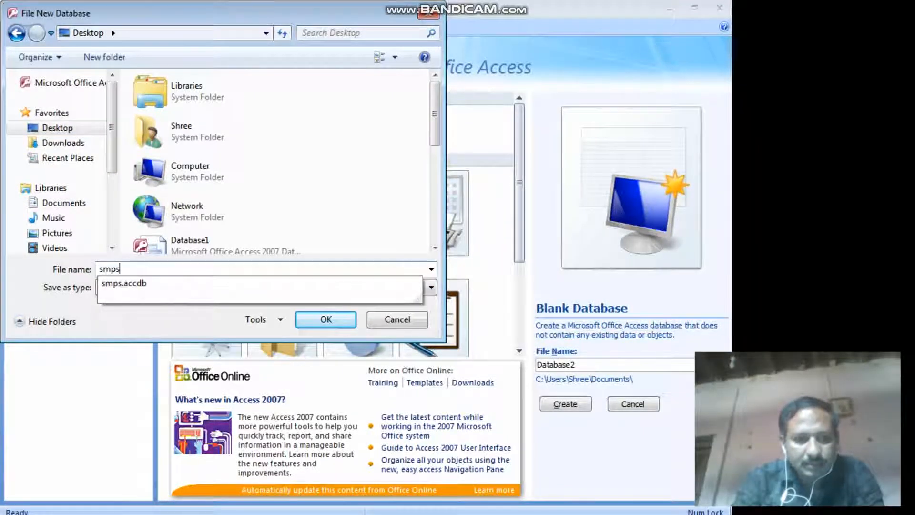
{"action": "type", "text": "2"}
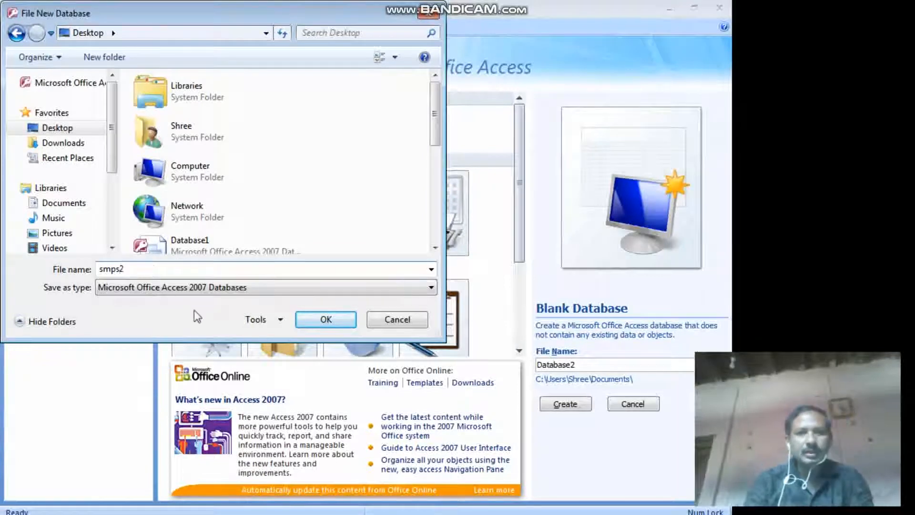
{"action": "left_click", "coordinate": [334, 319]}
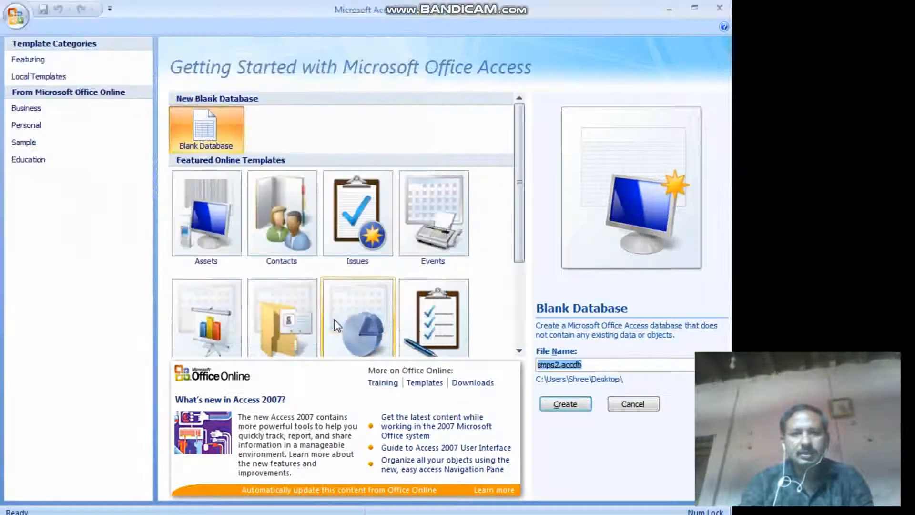
{"action": "left_click", "coordinate": [569, 404]}
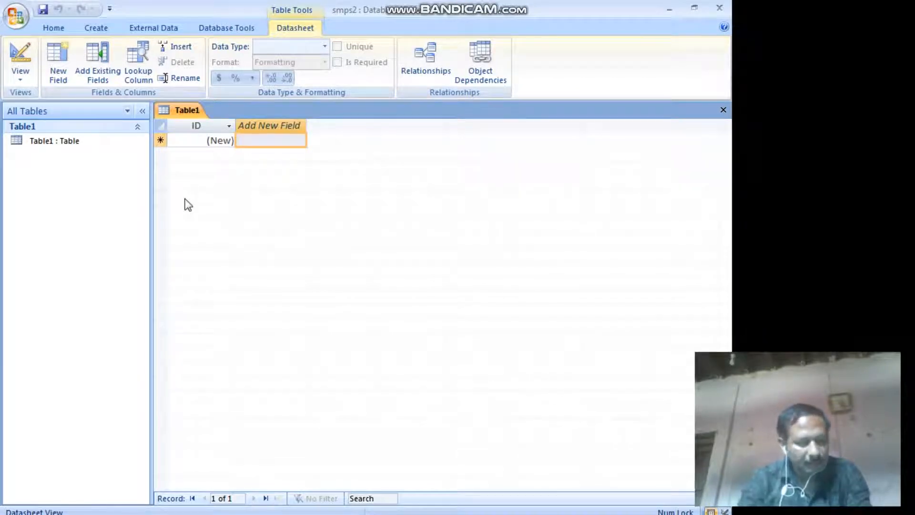
Examine the file commands and the options for saving the database object or the database in another format
{"action": "left_click", "coordinate": [12, 23]}
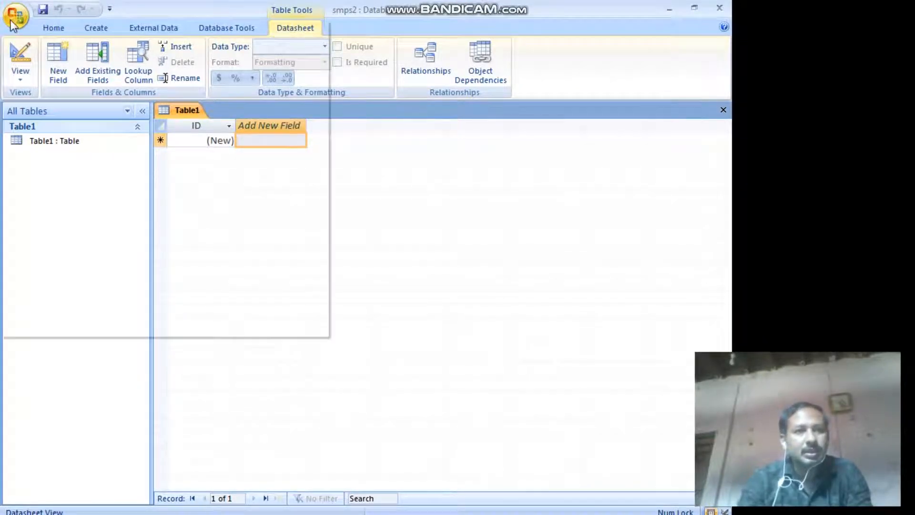
{"action": "left_click", "coordinate": [11, 20]}
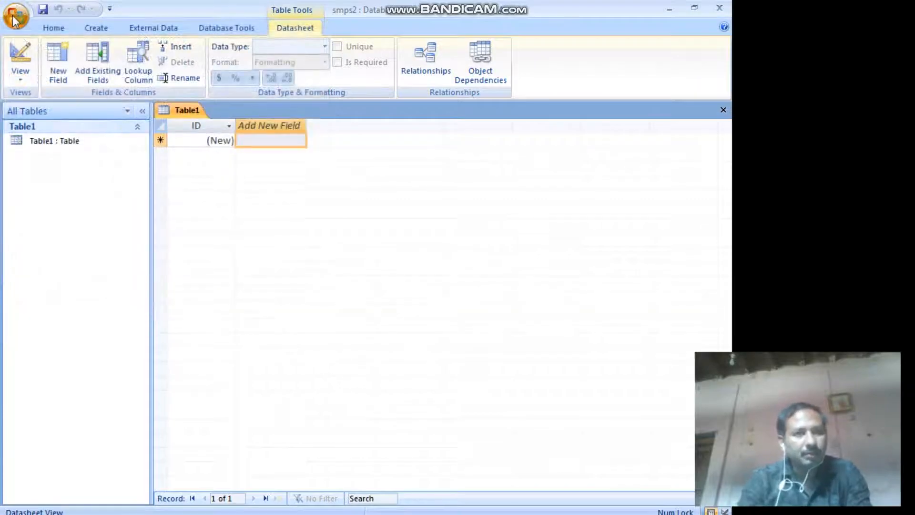
{"action": "left_click", "coordinate": [12, 16]}
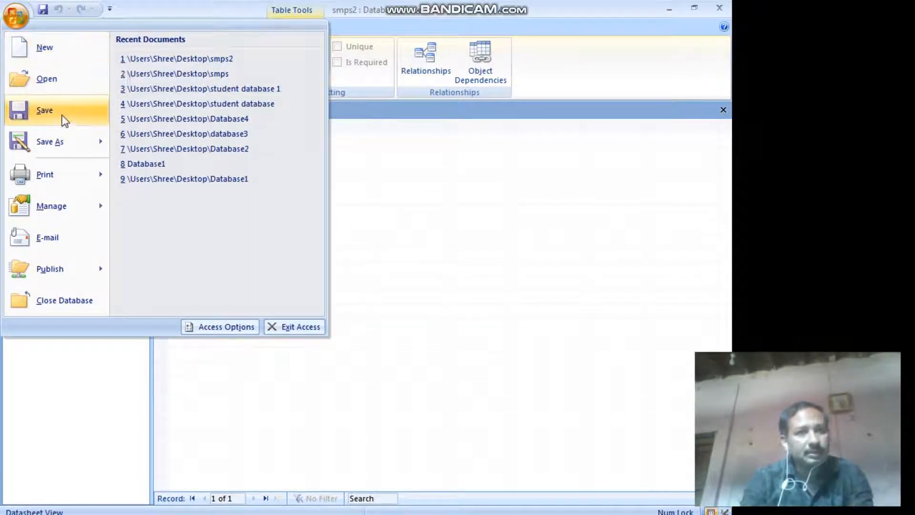
{"action": "mouse_move", "coordinate": [66, 153]}
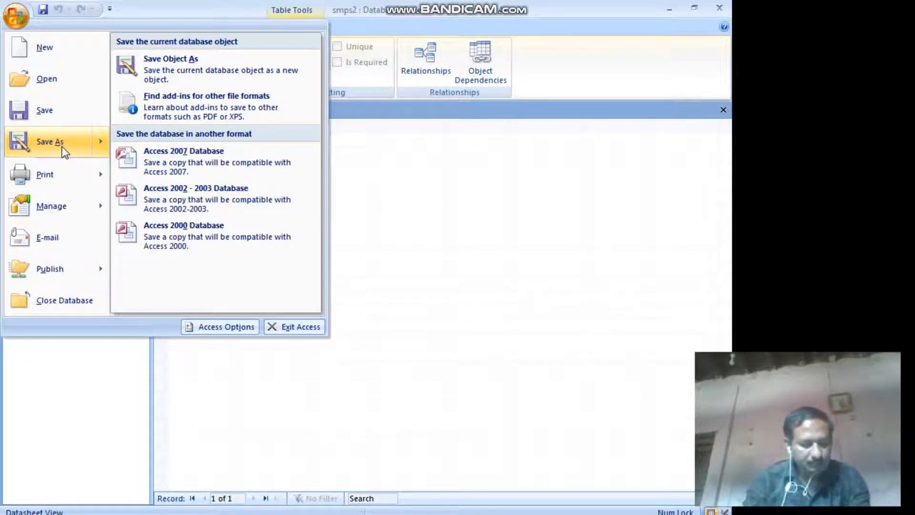
{"action": "left_click", "coordinate": [456, 243]}
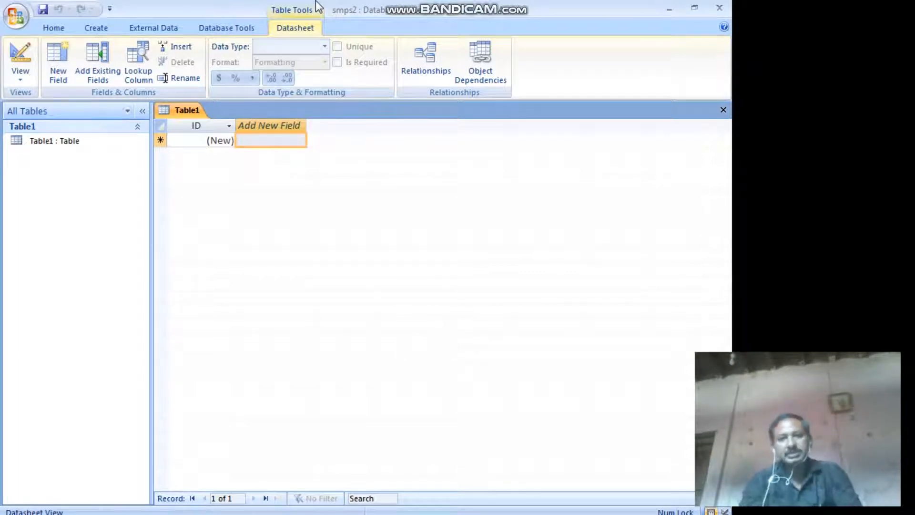
Review the Home, Create, External Data, Database Tools and Datasheet commands and the views available for the new table
{"action": "left_click", "coordinate": [61, 30]}
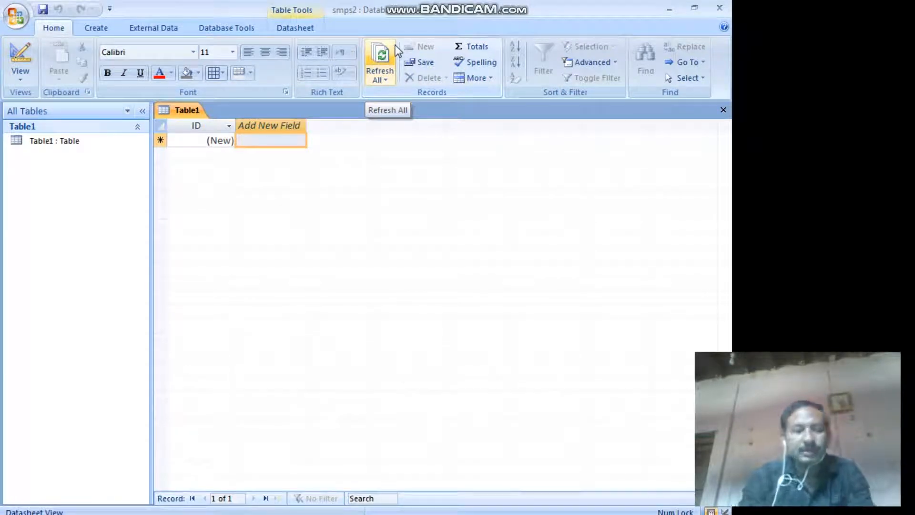
{"action": "left_click", "coordinate": [93, 33]}
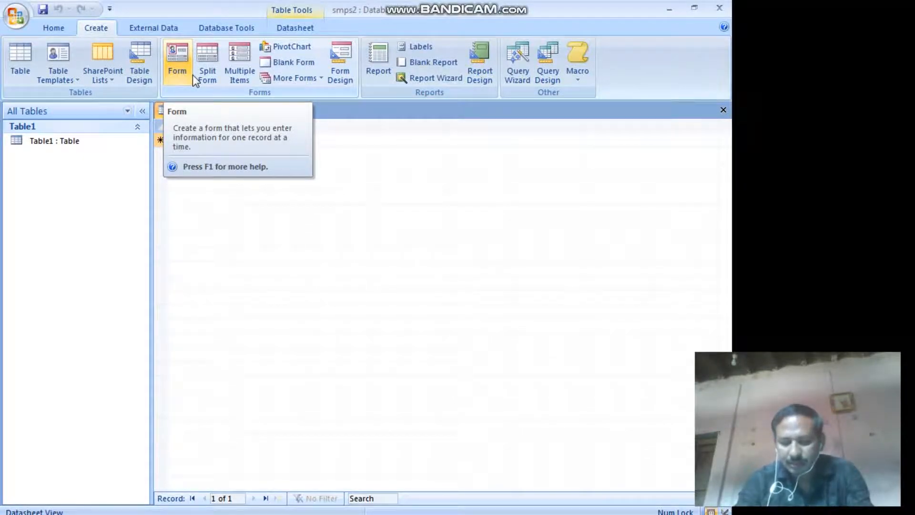
{"action": "left_click", "coordinate": [150, 29]}
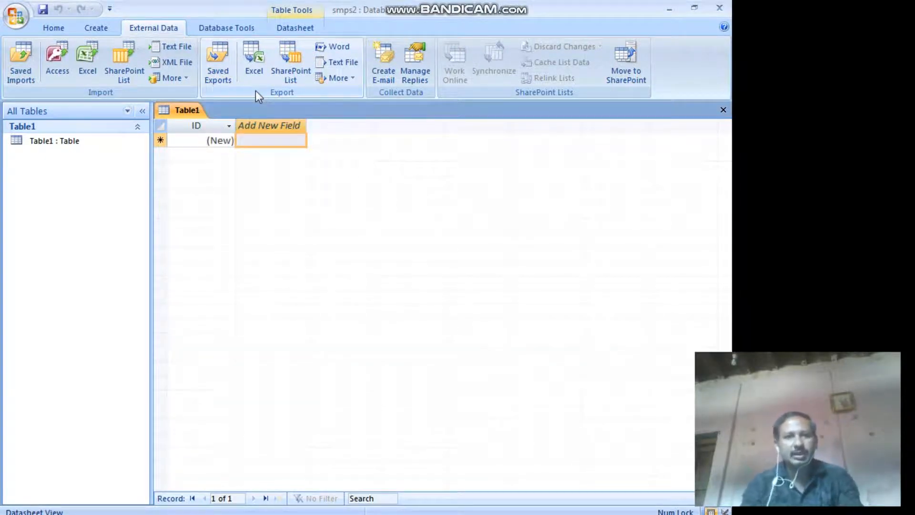
{"action": "left_click", "coordinate": [230, 29]}
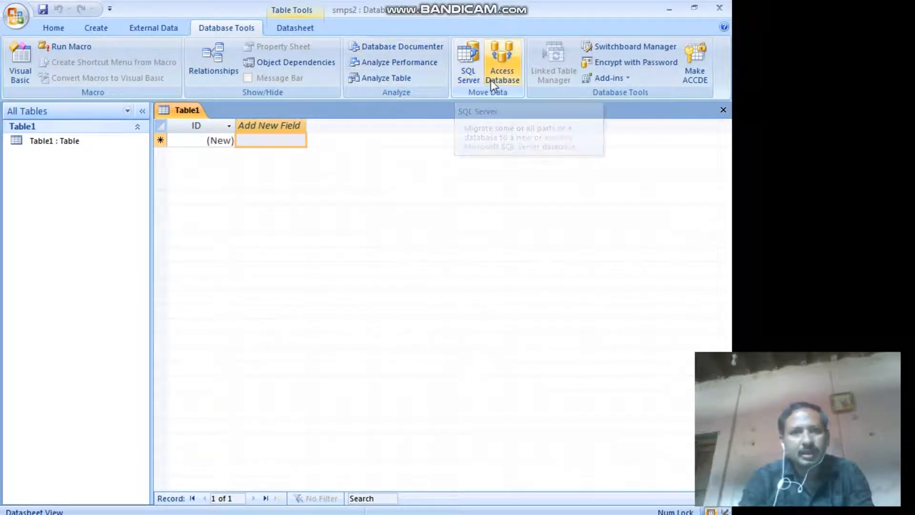
{"action": "left_click", "coordinate": [292, 33]}
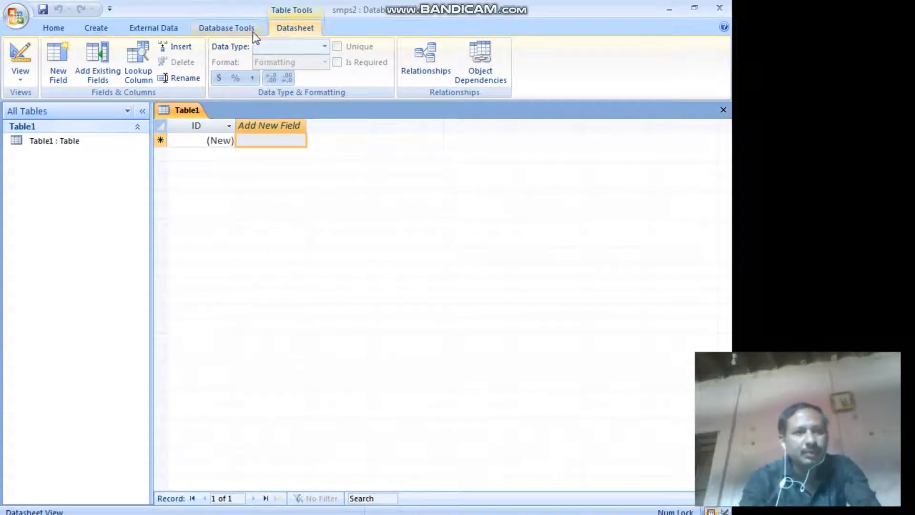
{"action": "left_click", "coordinate": [20, 76]}
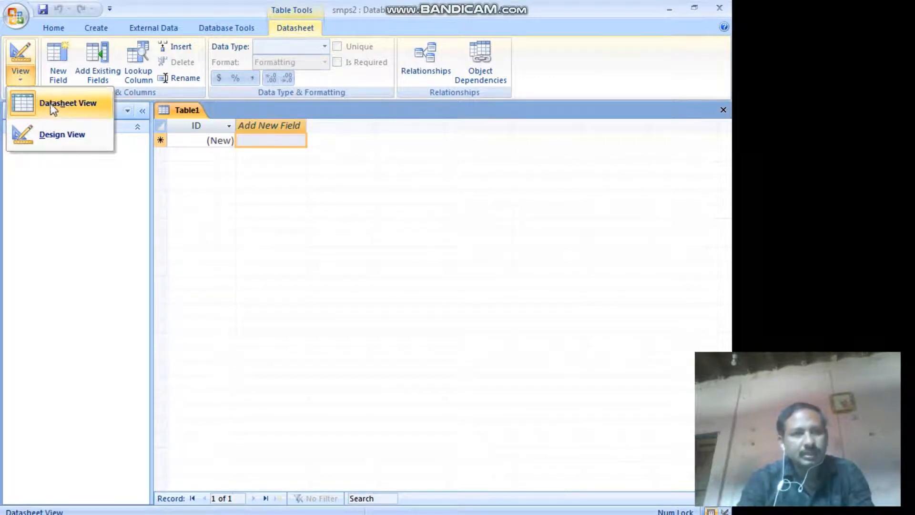
{"action": "left_click", "coordinate": [90, 189]}
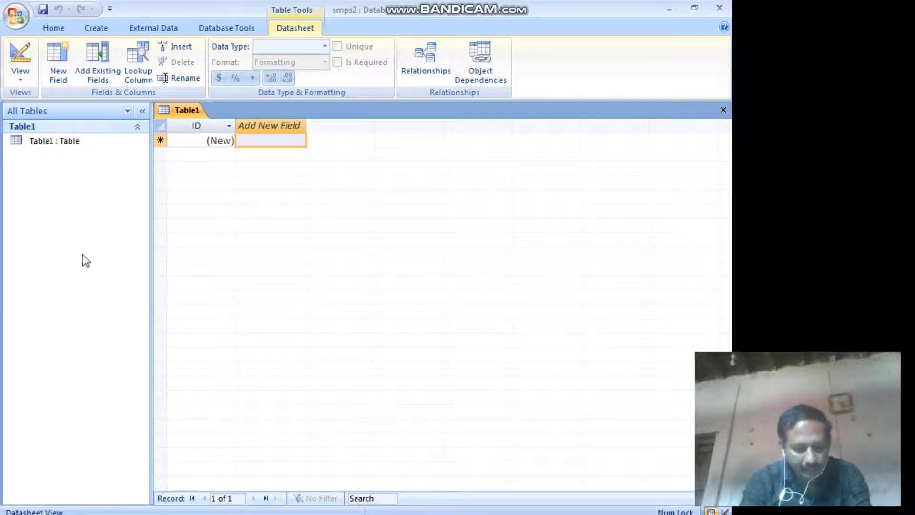
Collapse and expand the Navigation Pane repeatedly, leaving it expanded
{"action": "left_click", "coordinate": [144, 111]}
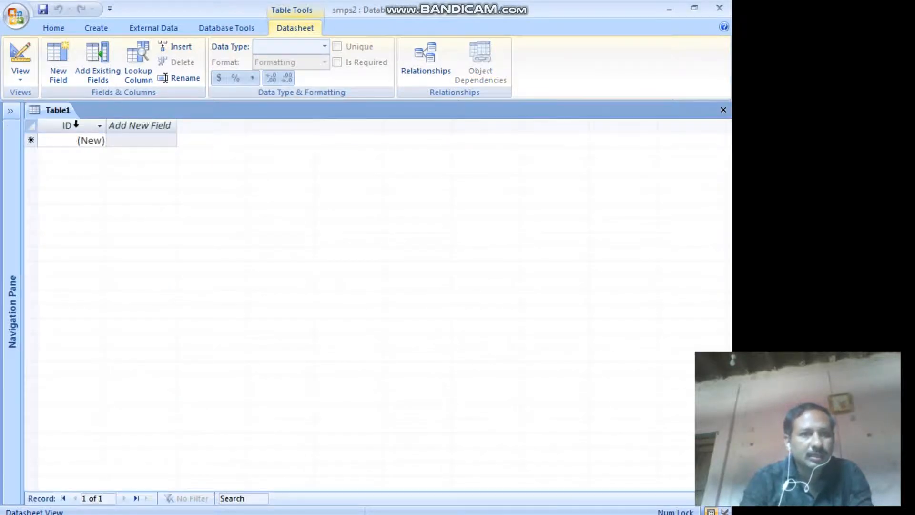
{"action": "left_click", "coordinate": [10, 113]}
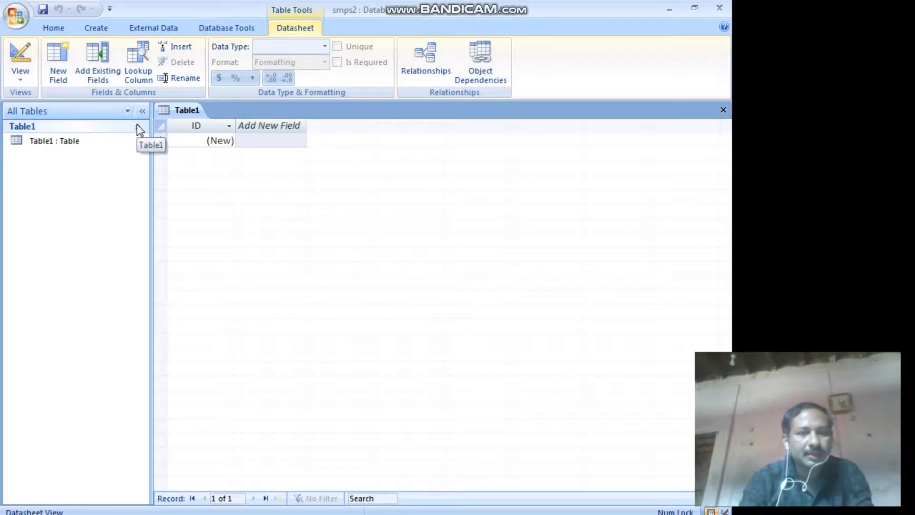
{"action": "left_click", "coordinate": [143, 111]}
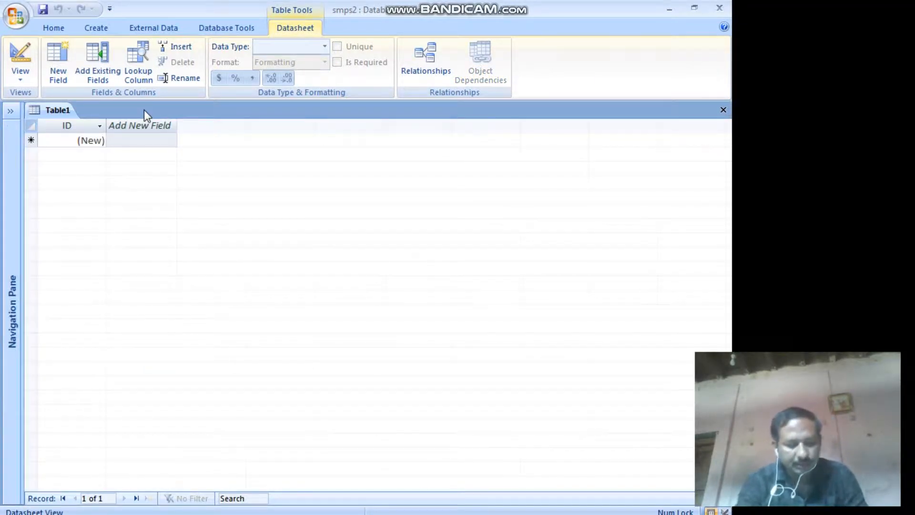
{"action": "left_click", "coordinate": [13, 112]}
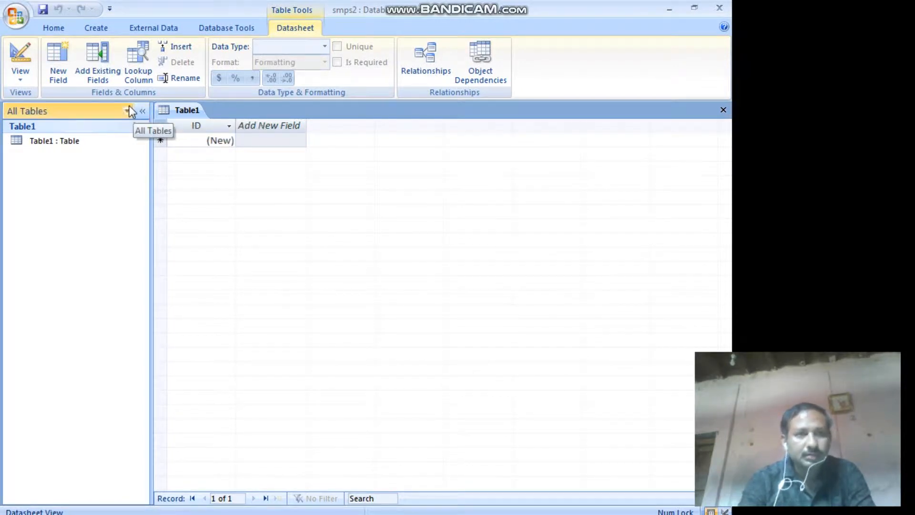
{"action": "left_click", "coordinate": [143, 111]}
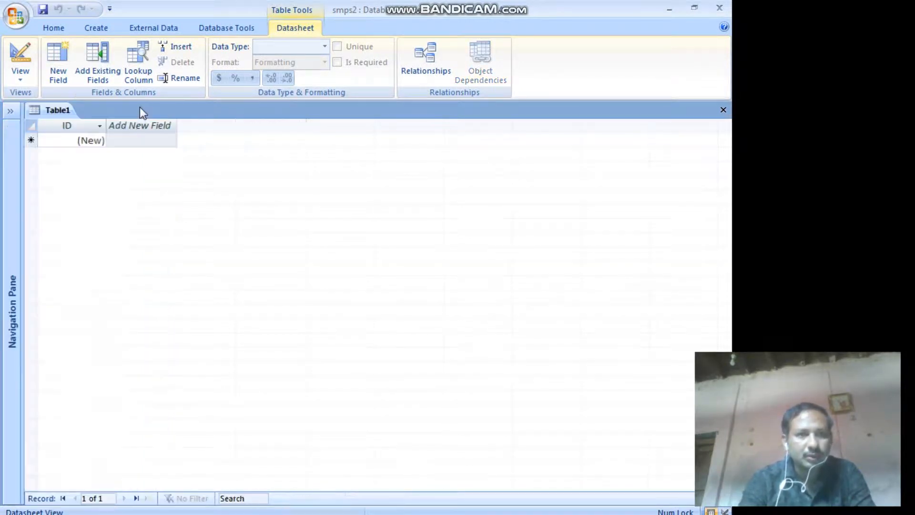
{"action": "left_click", "coordinate": [11, 113]}
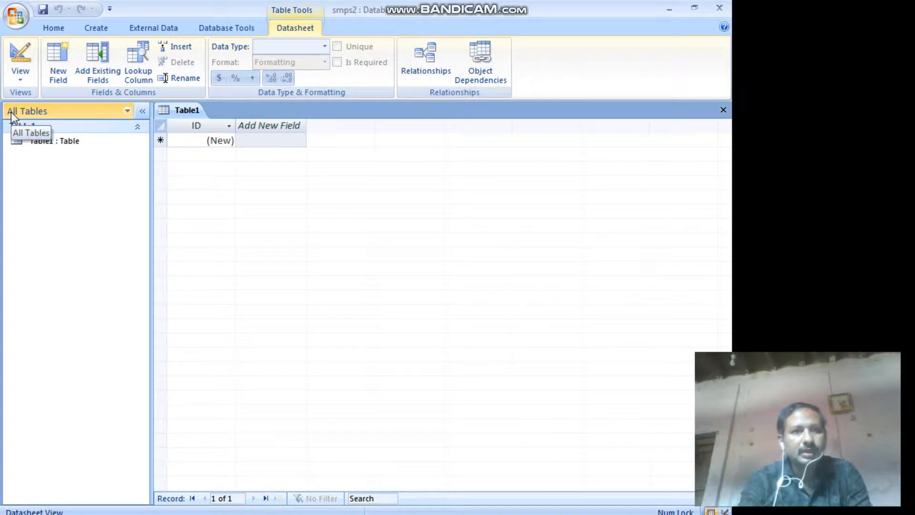
Switch the new table to Design View, saving it under the name student
{"action": "left_click", "coordinate": [15, 73]}
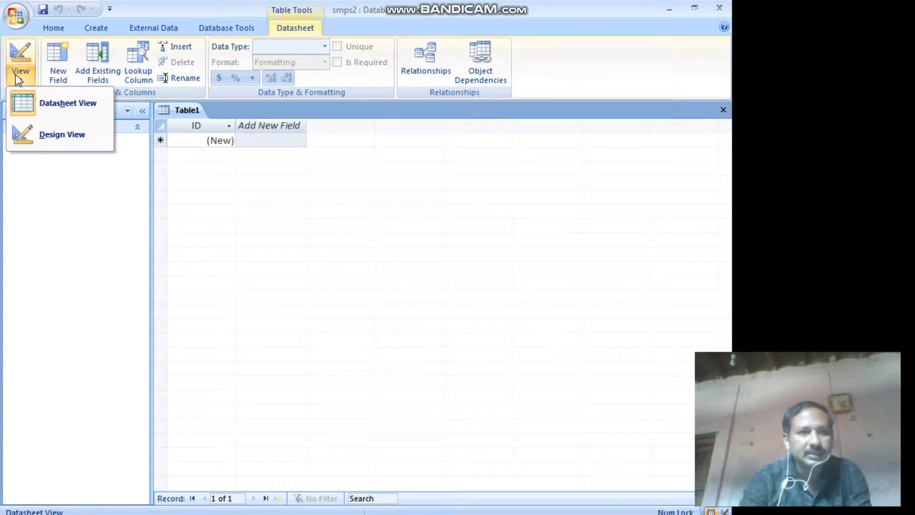
{"action": "left_click", "coordinate": [60, 135]}
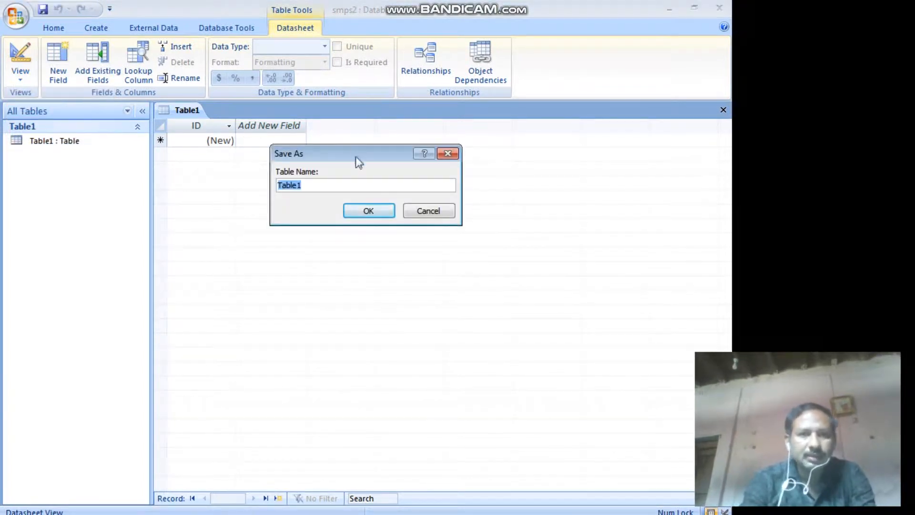
{"action": "key", "text": "BackSpace"}
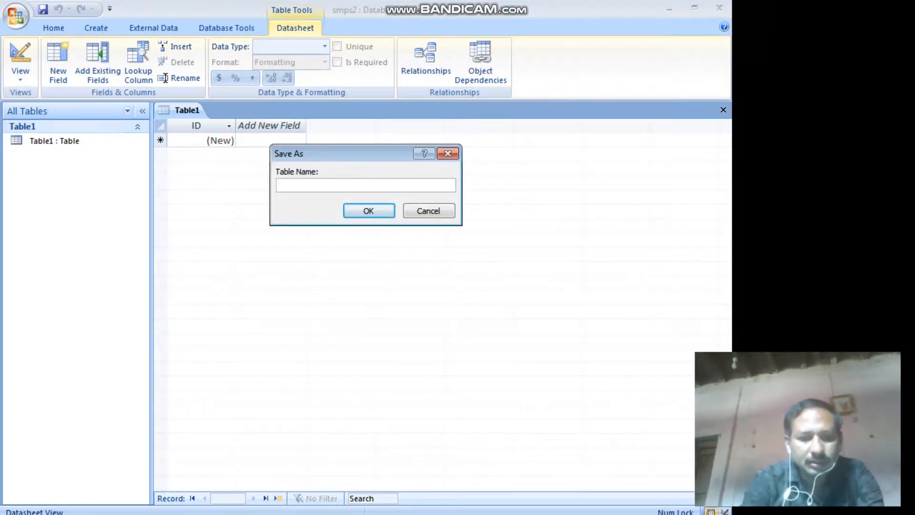
{"action": "type", "text": "student"}
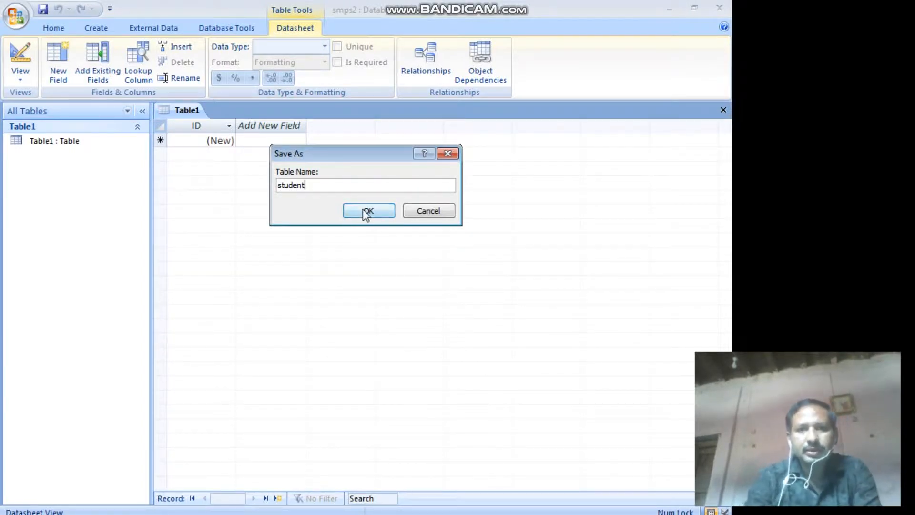
{"action": "left_click", "coordinate": [379, 209]}
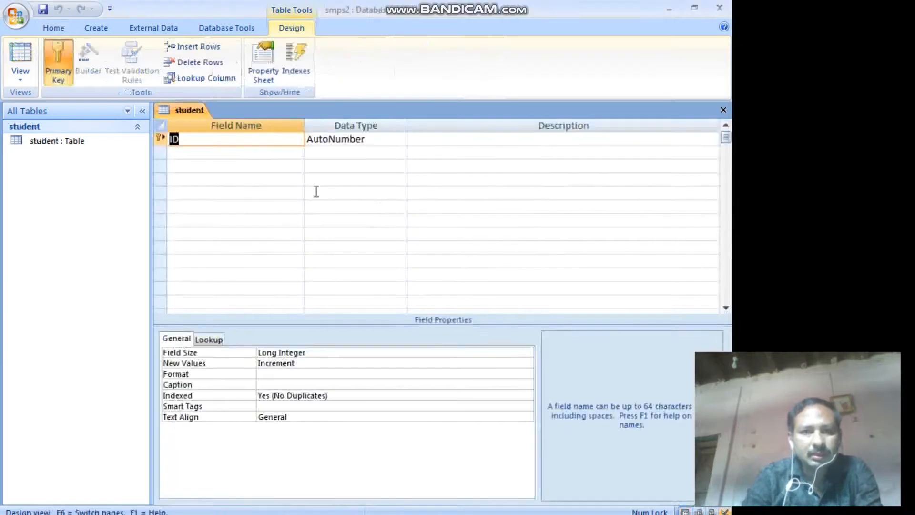
Rename the student table's ID field as roll number, keeping AutoNumber as its data type
{"action": "left_click", "coordinate": [229, 143]}
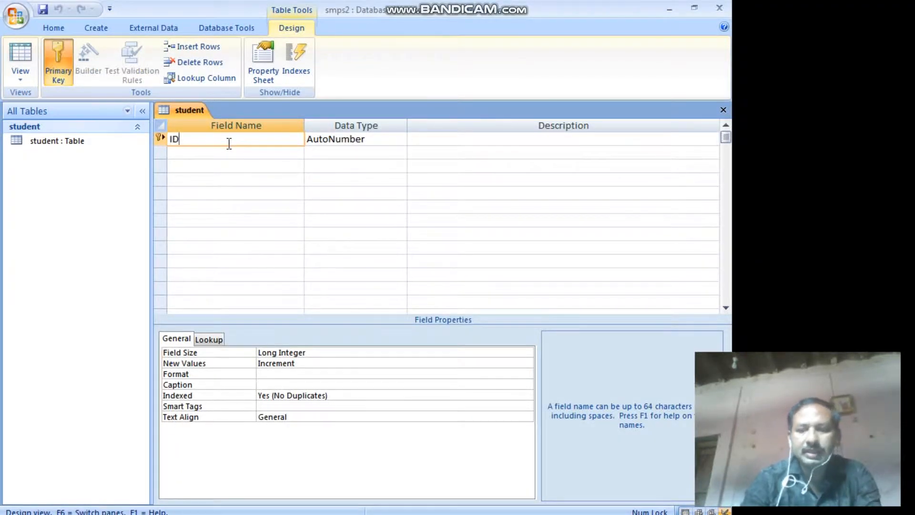
{"action": "key", "text": "BackSpace"}
{"action": "key", "text": "BackSpace"}
{"action": "type", "text": "ri"}
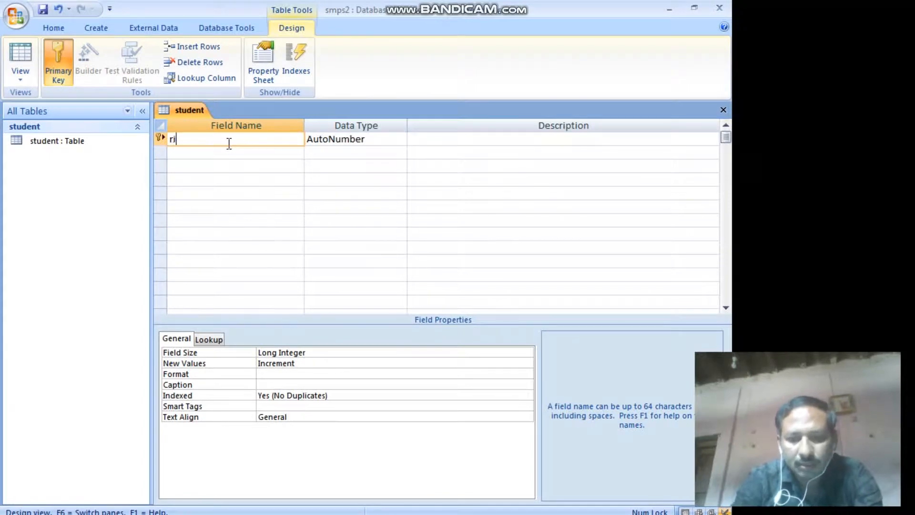
{"action": "type", "text": "ll"}
{"action": "key", "text": "BackSpace"}
{"action": "key", "text": "BackSpace"}
{"action": "key", "text": "BackSpace"}
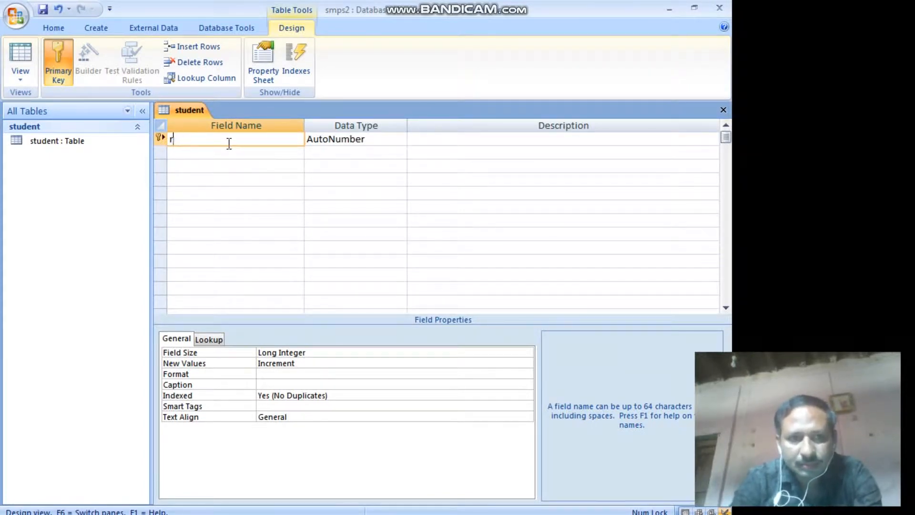
{"action": "type", "text": "oll "}
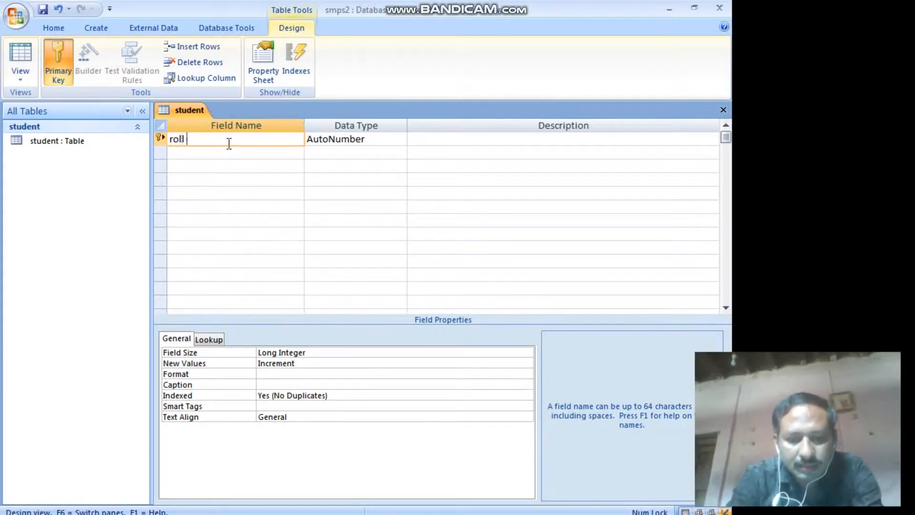
{"action": "type", "text": "nu"}
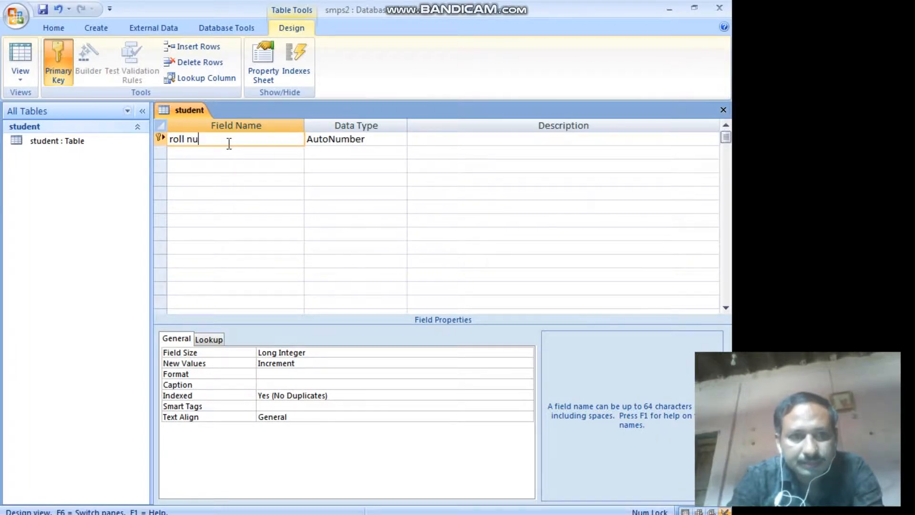
{"action": "type", "text": "mber"}
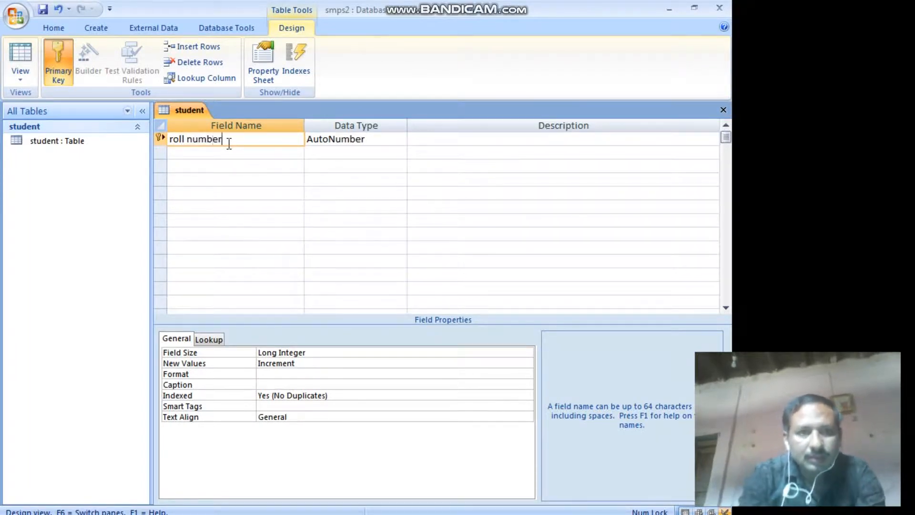
{"action": "left_click", "coordinate": [373, 141]}
{"action": "left_click", "coordinate": [401, 139]}
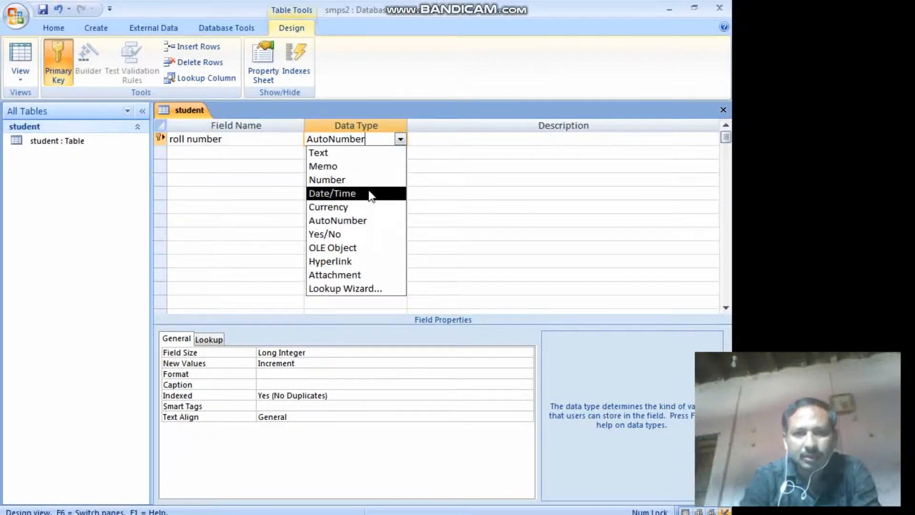
{"action": "left_click", "coordinate": [401, 139]}
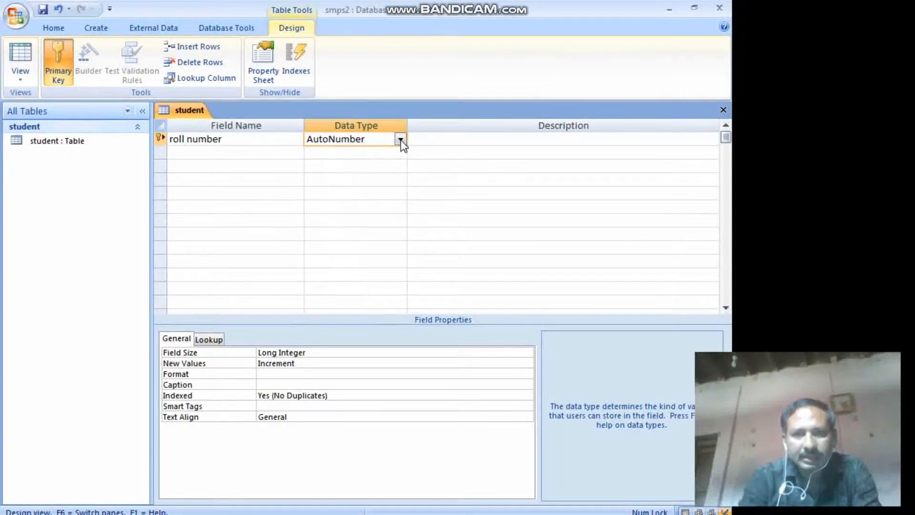
Add a second field called Name with the Text data type, accepting the reserved word as its name
{"action": "left_click", "coordinate": [199, 152]}
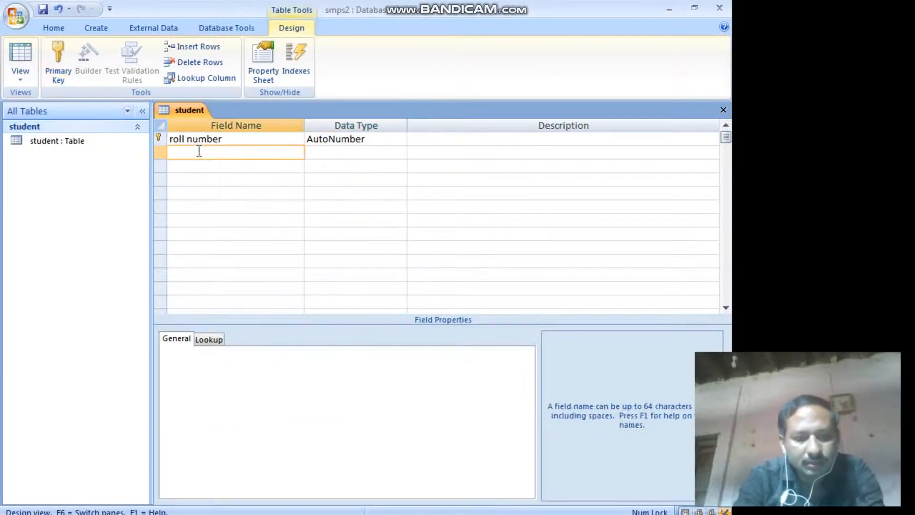
{"action": "type", "text": "nmae"}
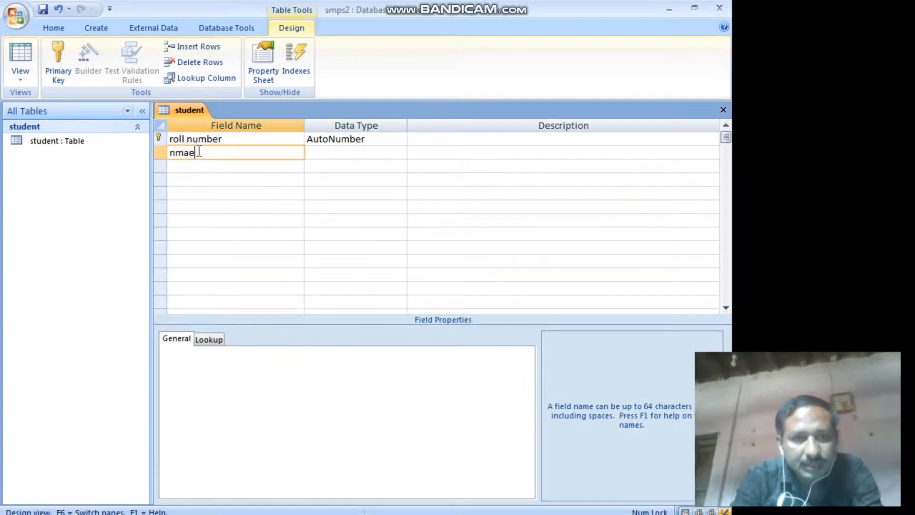
{"action": "key", "text": "BackSpace"}
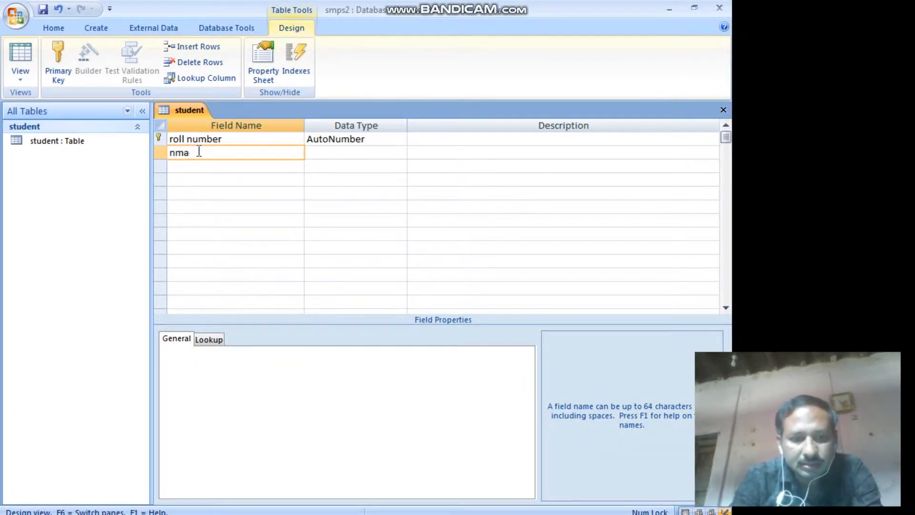
{"action": "key", "text": "BackSpace"}
{"action": "key", "text": "BackSpace"}
{"action": "key", "text": "BackSpace"}
{"action": "type", "text": "N"}
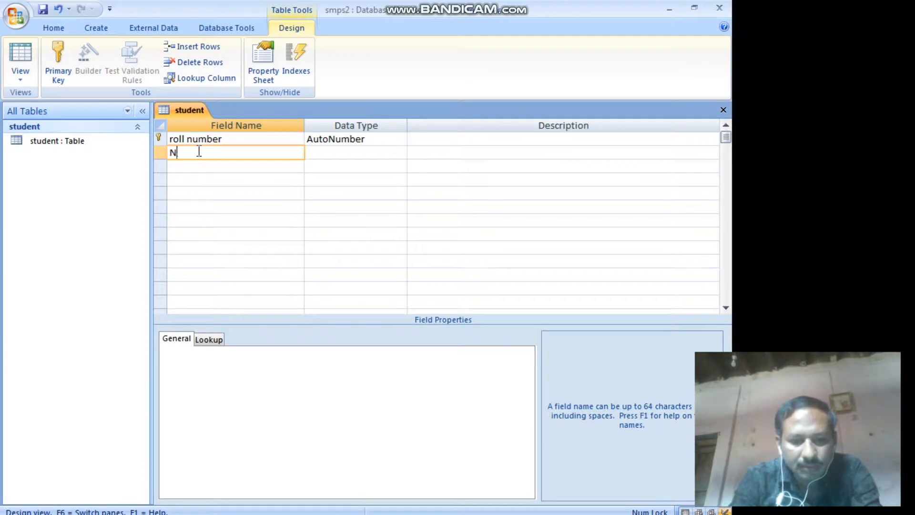
{"action": "type", "text": "ame"}
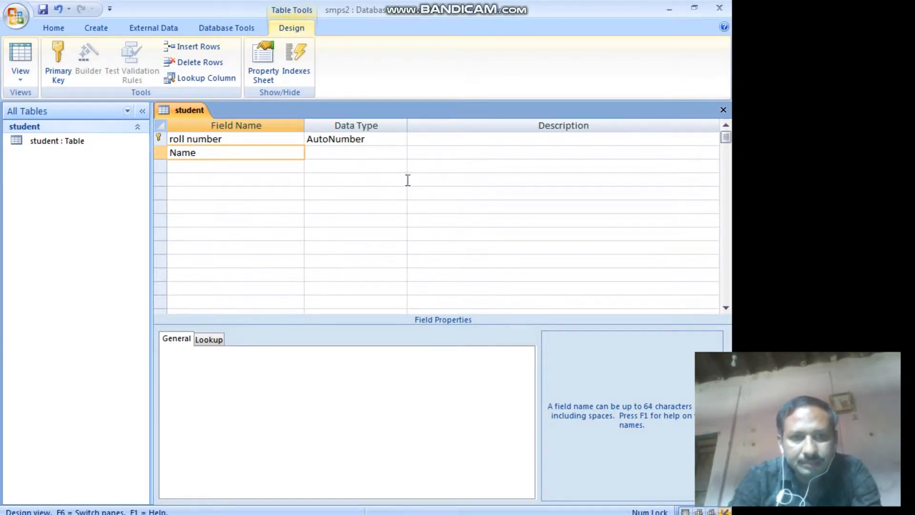
{"action": "left_click", "coordinate": [352, 152]}
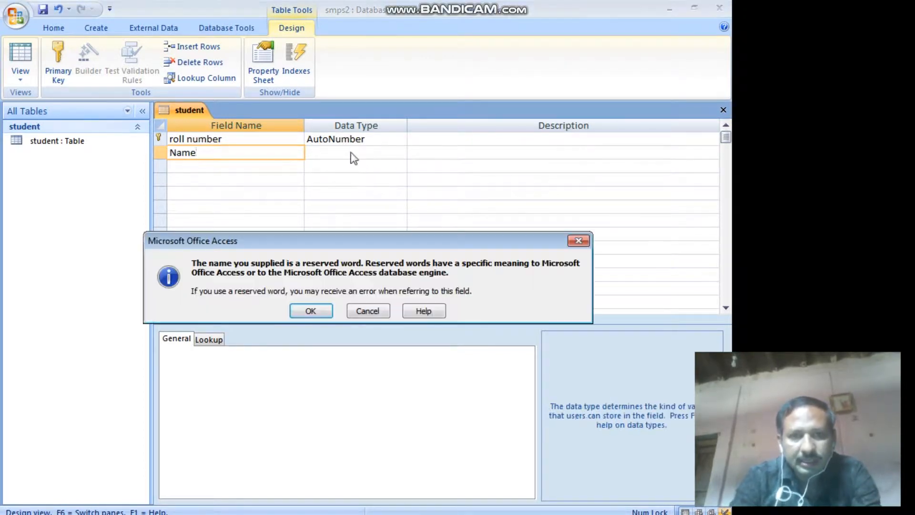
{"action": "left_click", "coordinate": [316, 315]}
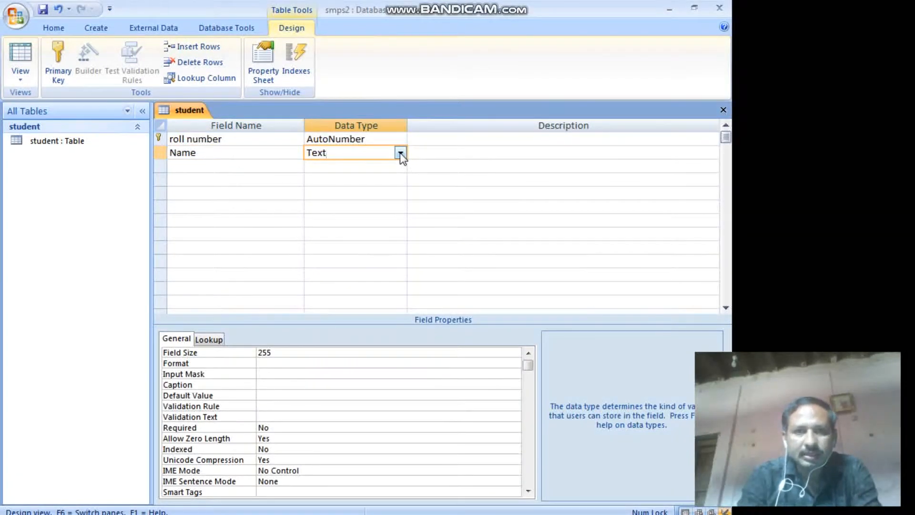
Add a third field called add with the Text data type
{"action": "left_click", "coordinate": [242, 167]}
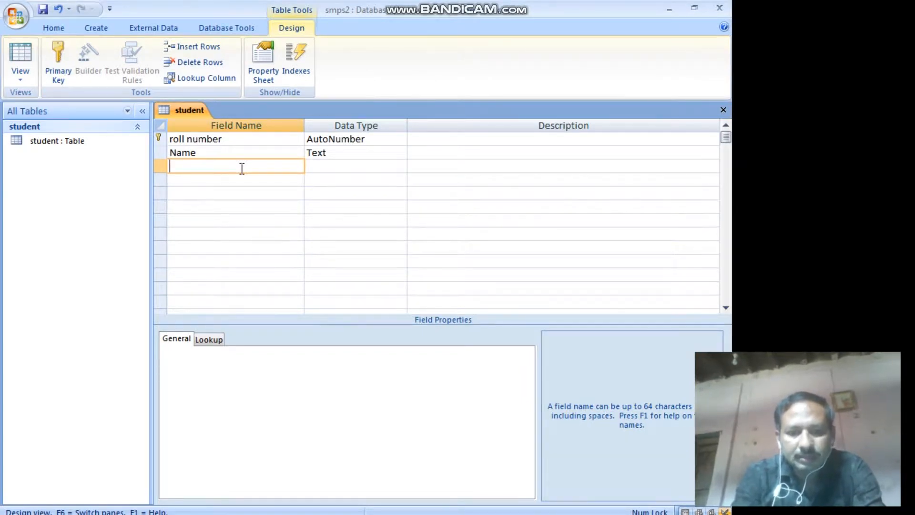
{"action": "type", "text": "add"}
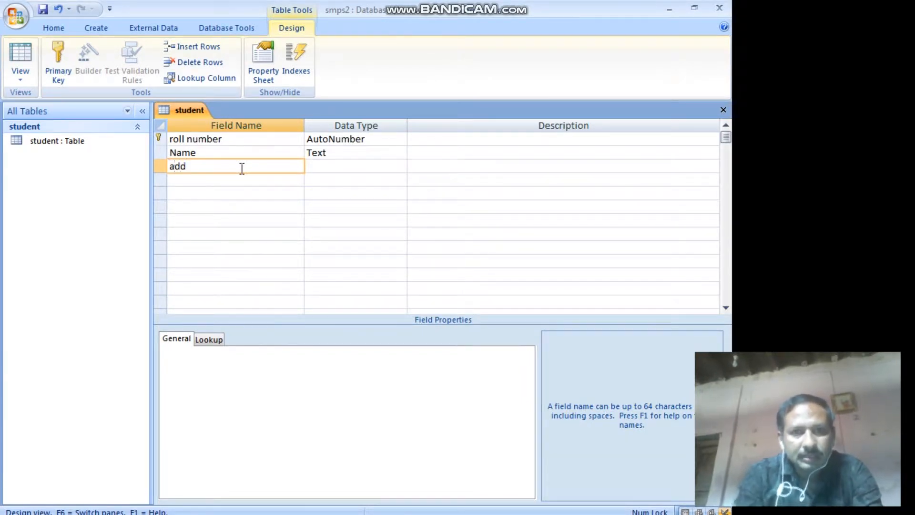
{"action": "left_click", "coordinate": [341, 166]}
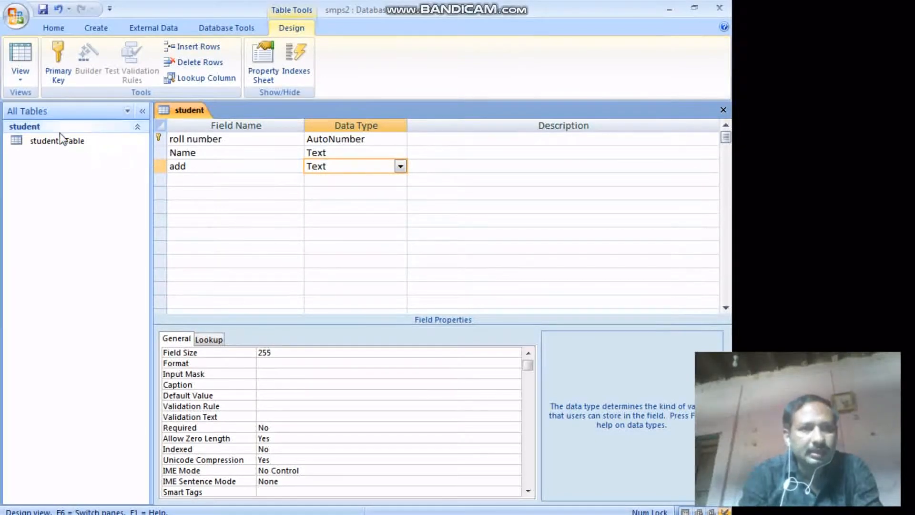
Switch the student table to Datasheet View, saving its design changes
{"action": "left_click", "coordinate": [24, 80]}
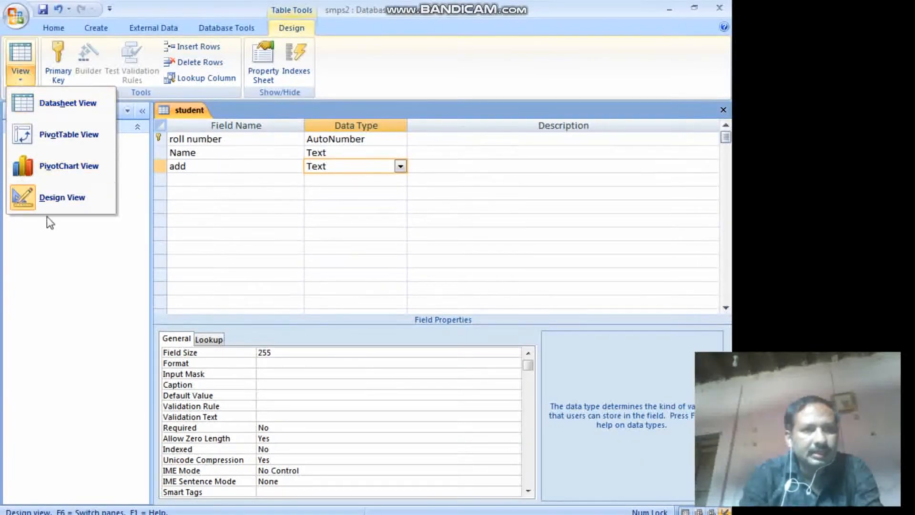
{"action": "left_click", "coordinate": [57, 104]}
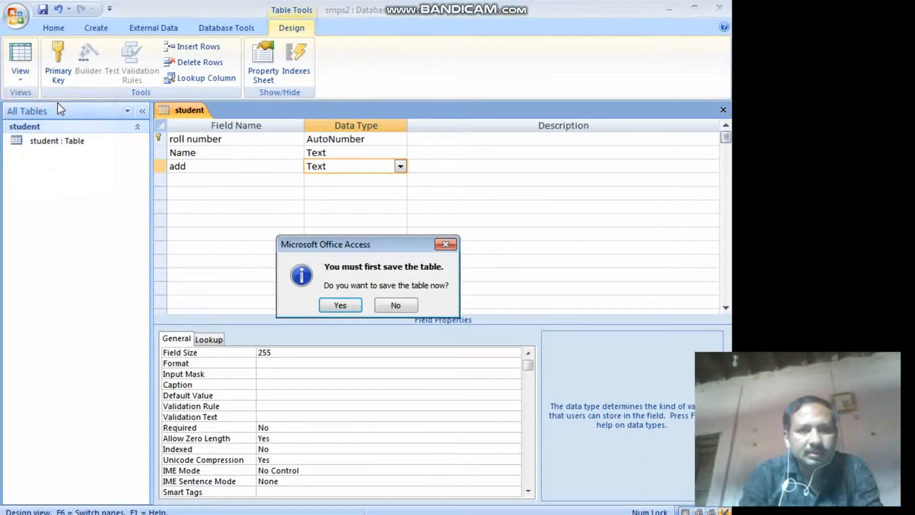
{"action": "left_click", "coordinate": [353, 306]}
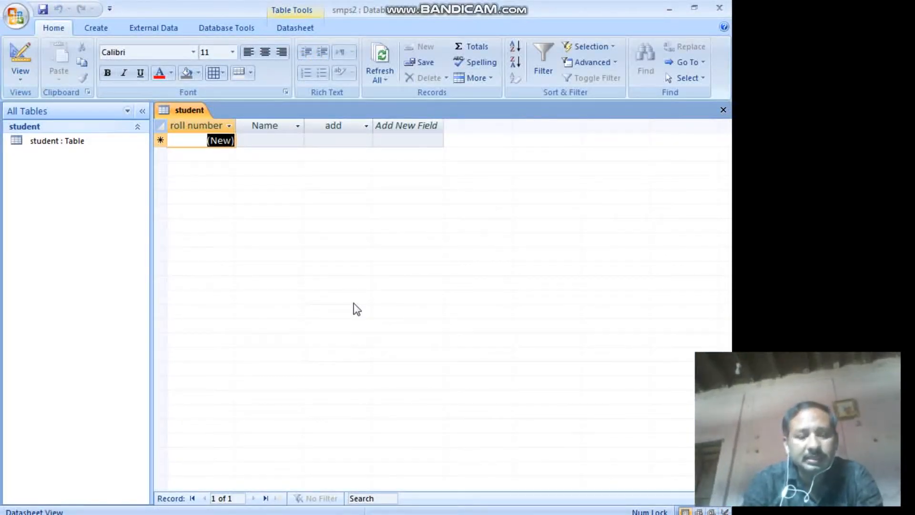
Fill in the first record with the student's name and pune in the add field
{"action": "key", "text": "1"}
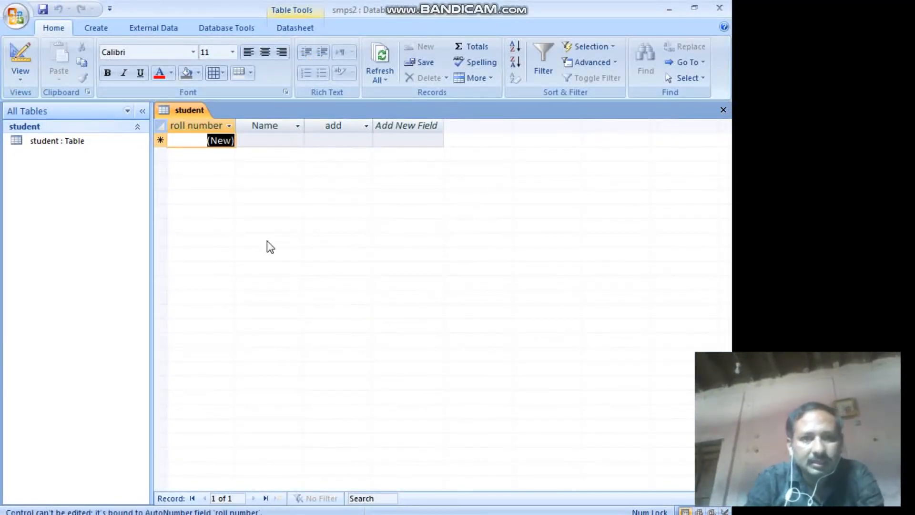
{"action": "left_click", "coordinate": [192, 138]}
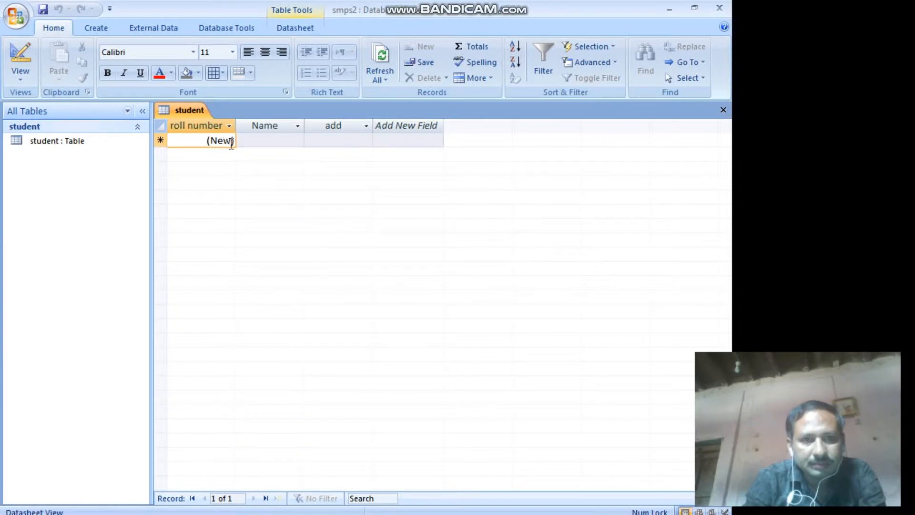
{"action": "left_click", "coordinate": [269, 138]}
{"action": "type", "text": "s"}
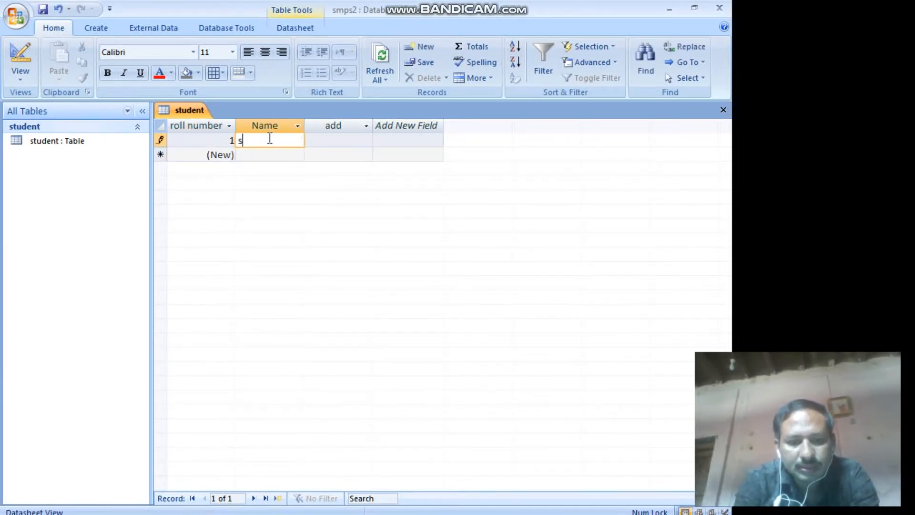
{"action": "type", "text": "yhas"}
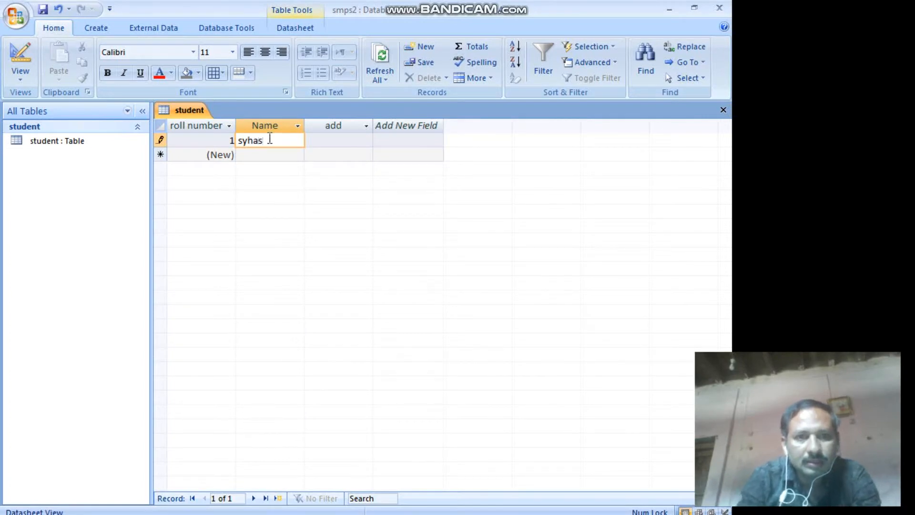
{"action": "key", "text": "BackSpace"}
{"action": "key", "text": "BackSpace"}
{"action": "key", "text": "BackSpace"}
{"action": "key", "text": "BackSpace"}
{"action": "key", "text": "BackSpace"}
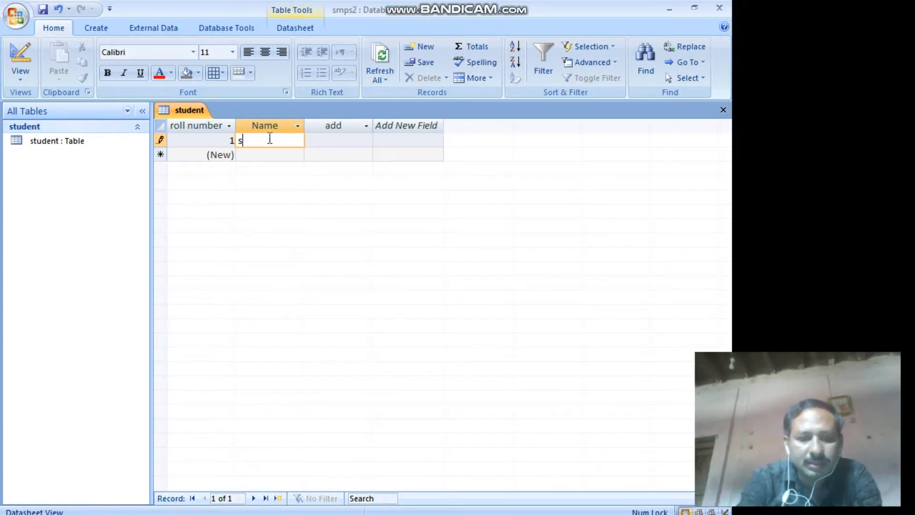
{"action": "type", "text": "rahuk"}
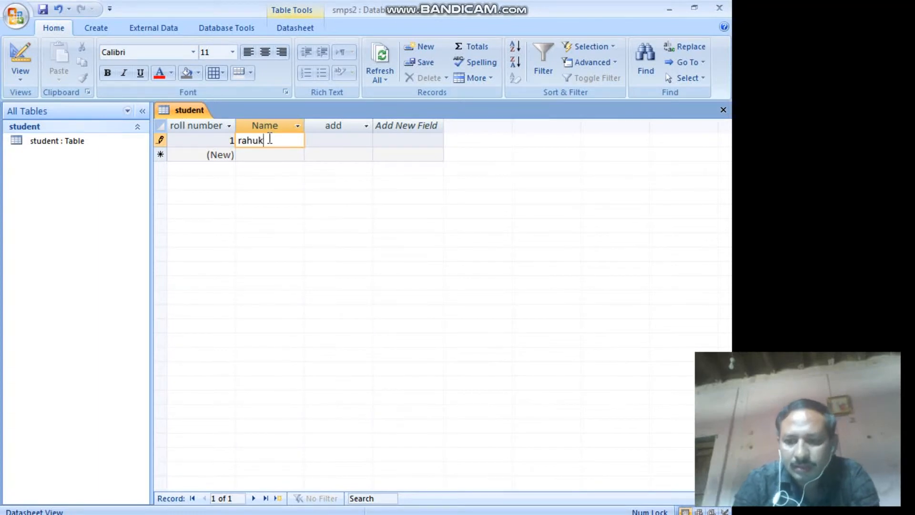
{"action": "key", "text": "BackSpace"}
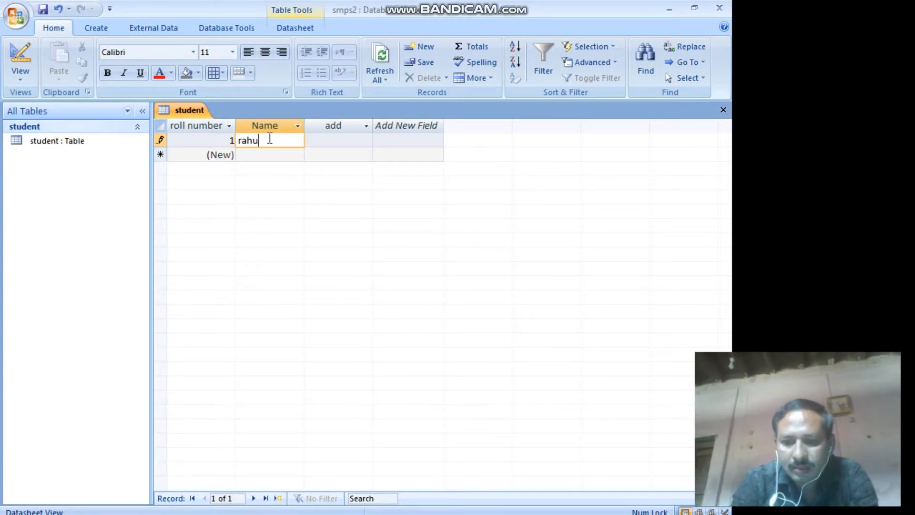
{"action": "type", "text": "l"}
{"action": "left_click", "coordinate": [333, 141]}
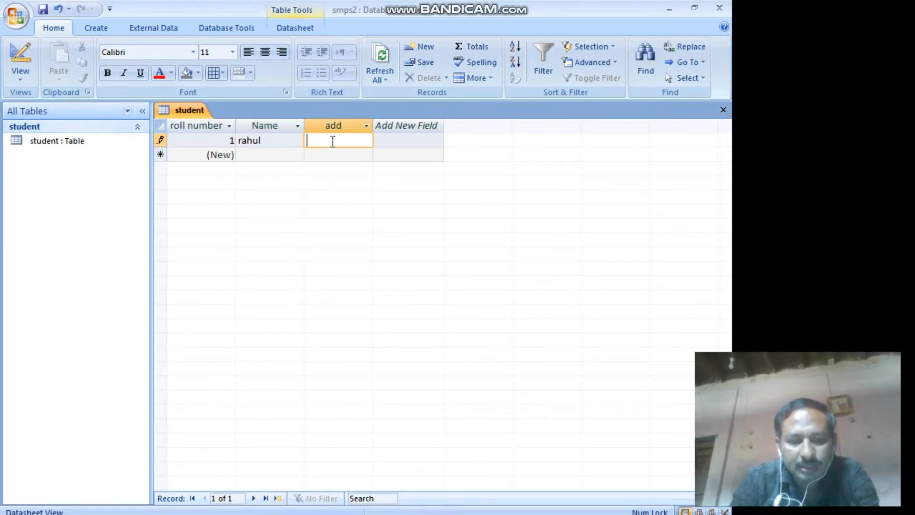
{"action": "type", "text": "pu"}
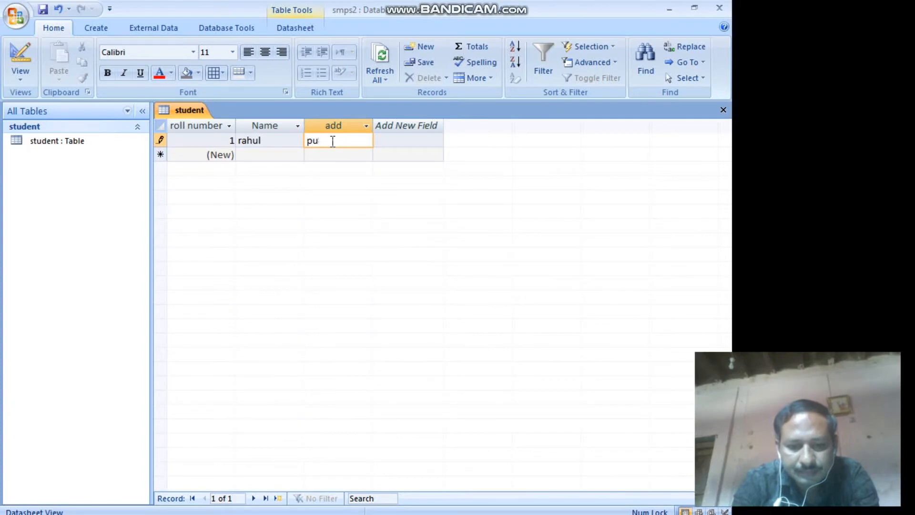
{"action": "type", "text": "ne"}
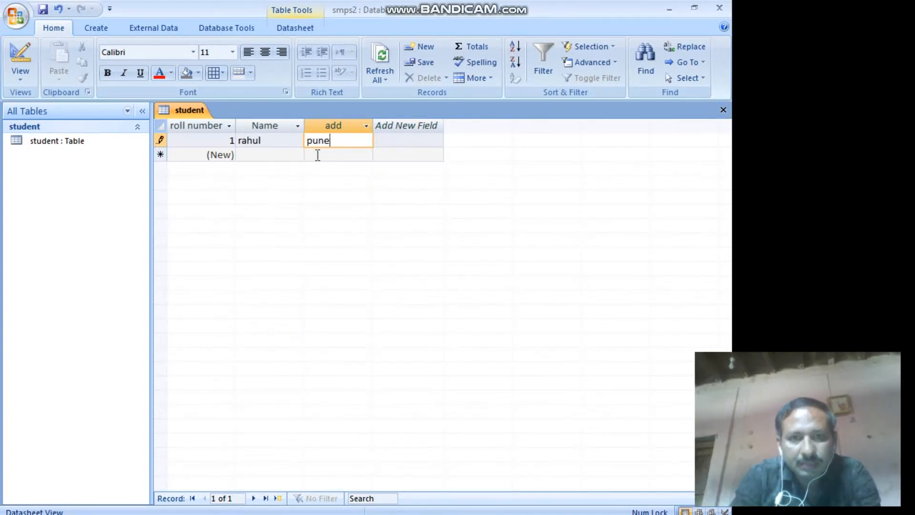
Fill in the second record with another student's name and mumbai in the add field
{"action": "left_click", "coordinate": [276, 152]}
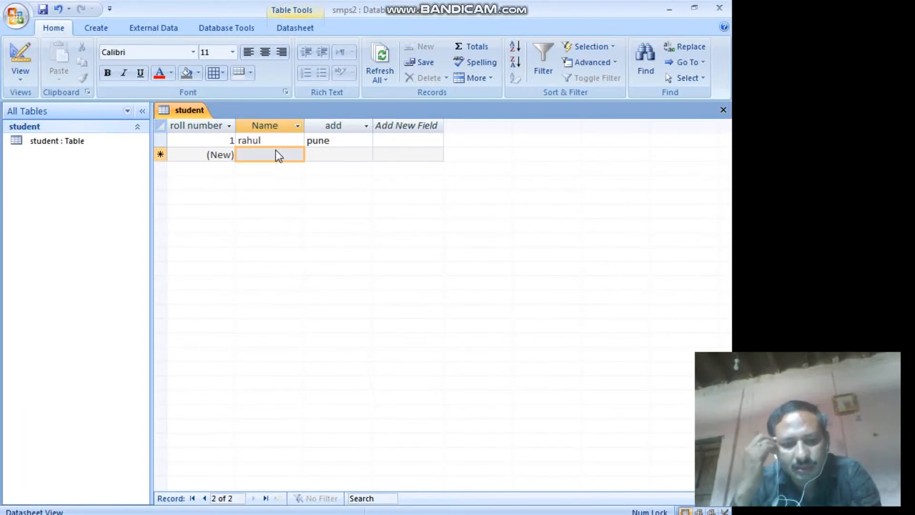
{"action": "type", "text": "nitin"}
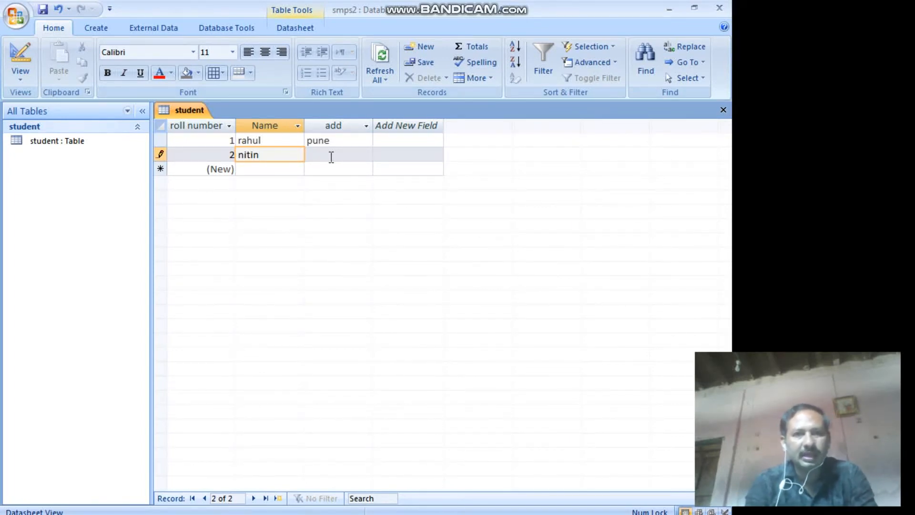
{"action": "left_click", "coordinate": [332, 156]}
{"action": "type", "text": "mu"}
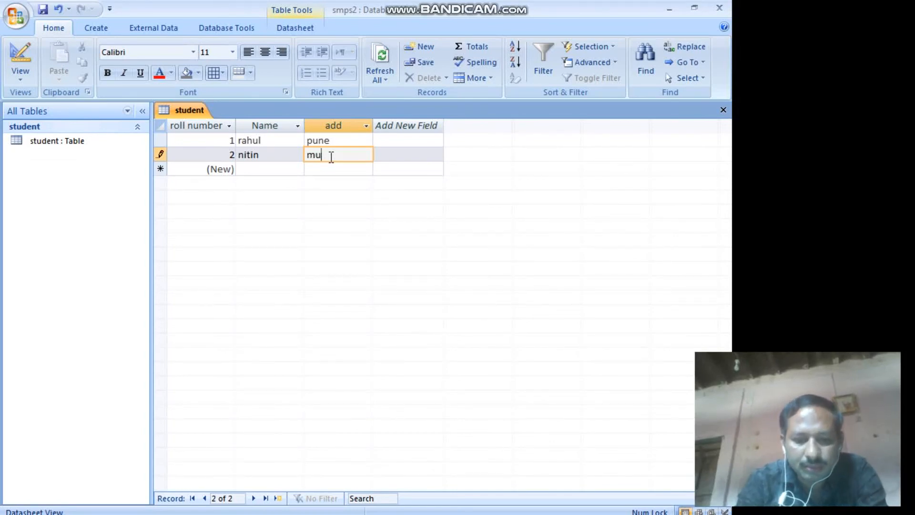
{"action": "type", "text": "mbai"}
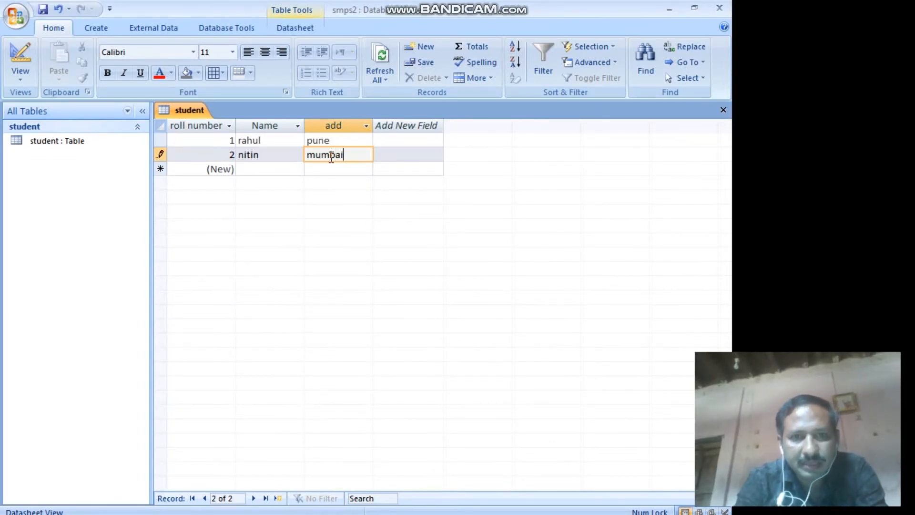